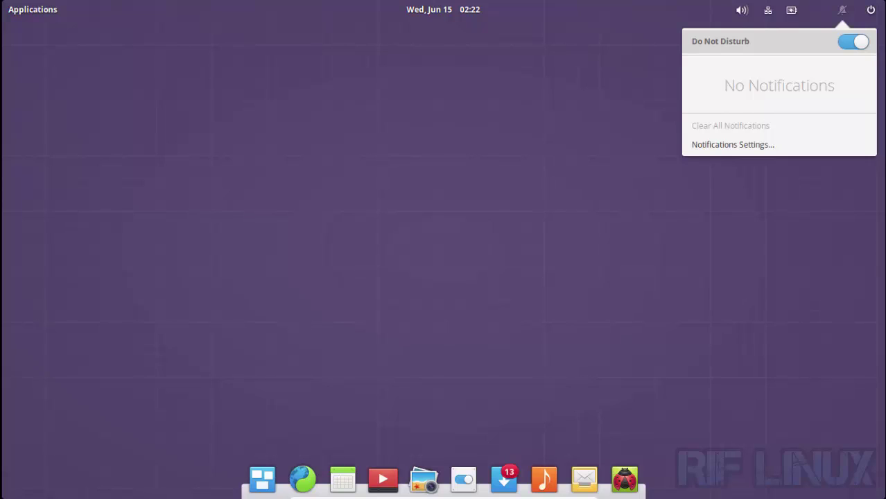
- Turn off Do Not Disturb for notifications and close the notification popover
left_click(854, 42)
left_click(842, 10)
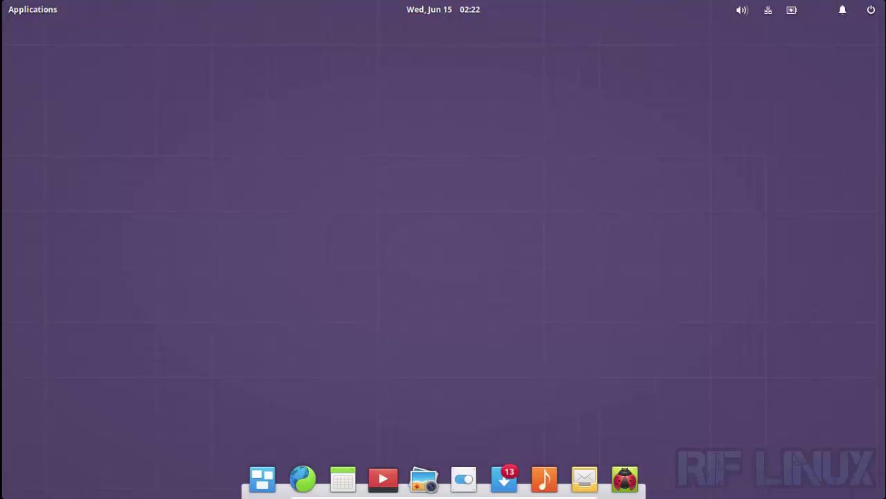
- Show the battery percentage in the top bar and hide it again
left_click(792, 10)
left_click(853, 85)
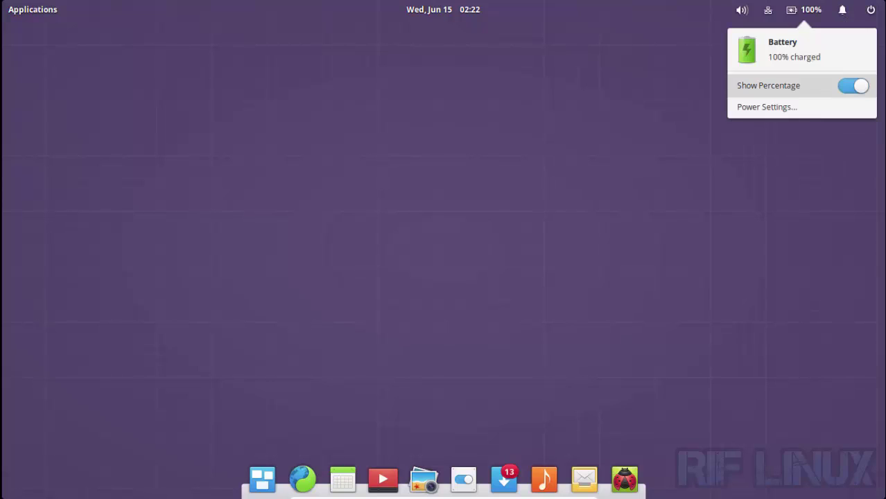
left_click(853, 85)
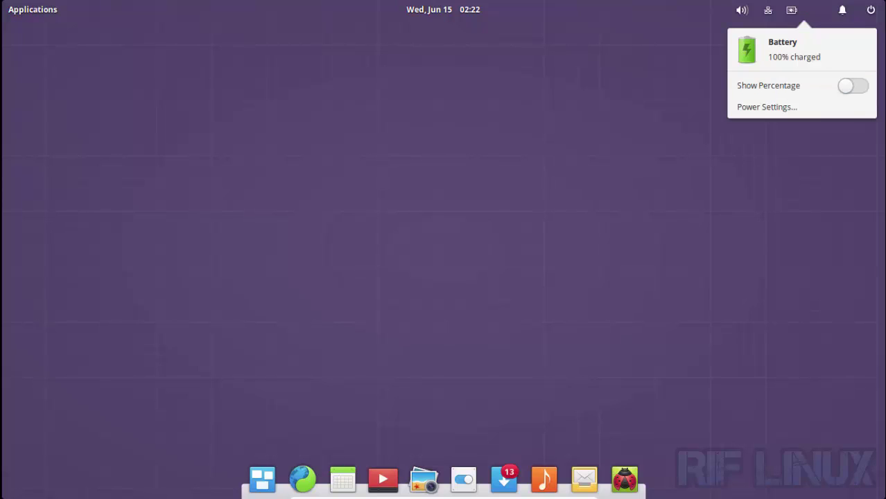
key("Escape")
- Inspect the network, sound and date indicators in the top bar, including the monthly calendar
left_click(768, 9)
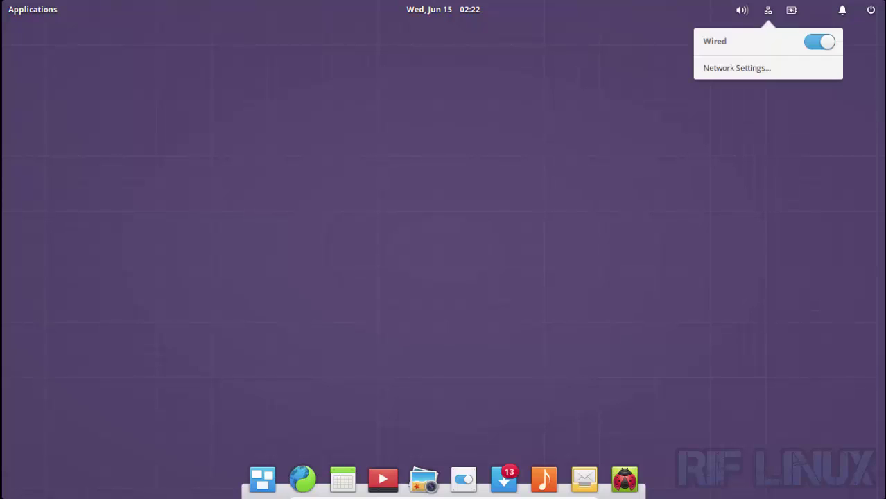
key("Escape")
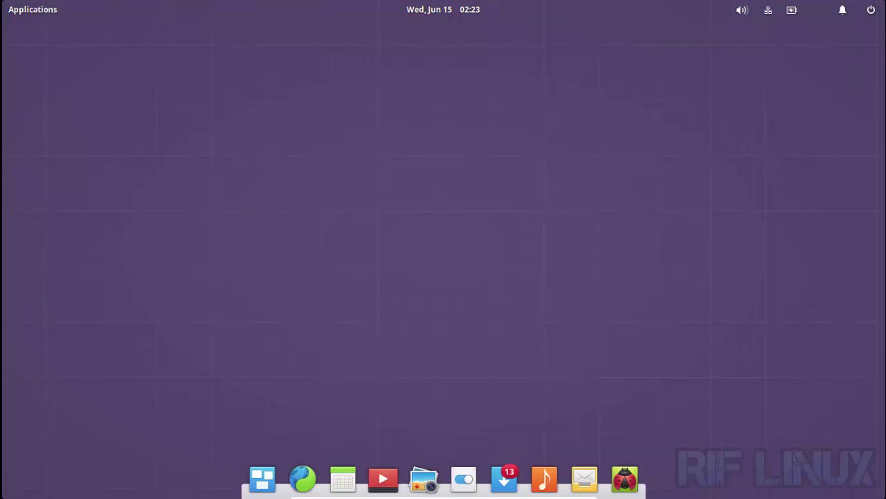
left_click(742, 9)
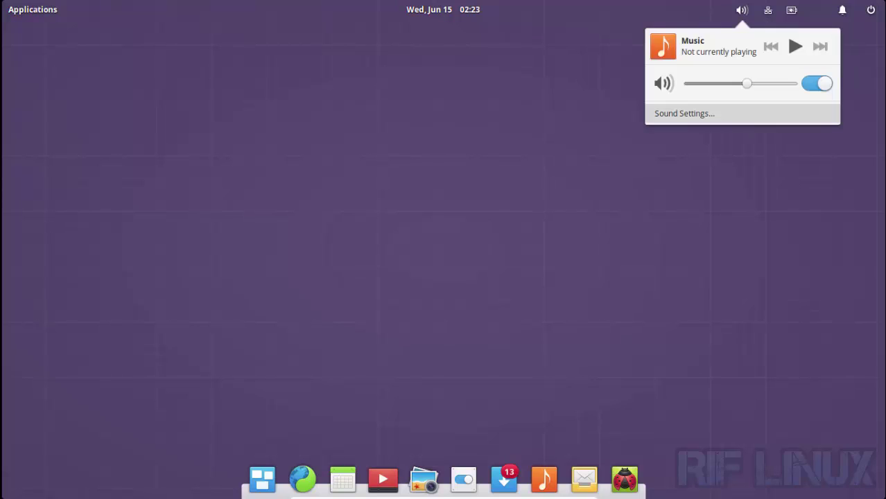
left_click(741, 10)
left_click(742, 9)
left_click(741, 10)
left_click(443, 9)
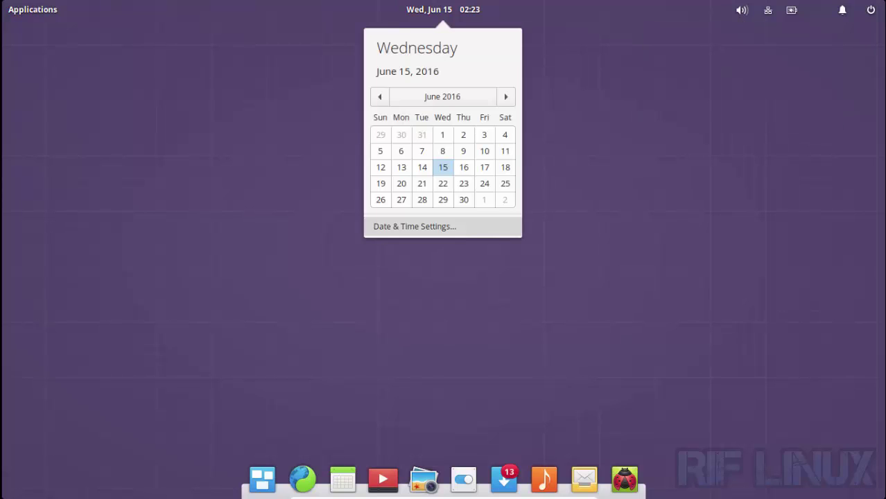
key("Return")
- View the second page of the applications launcher and switch the launcher to category view
key("super")
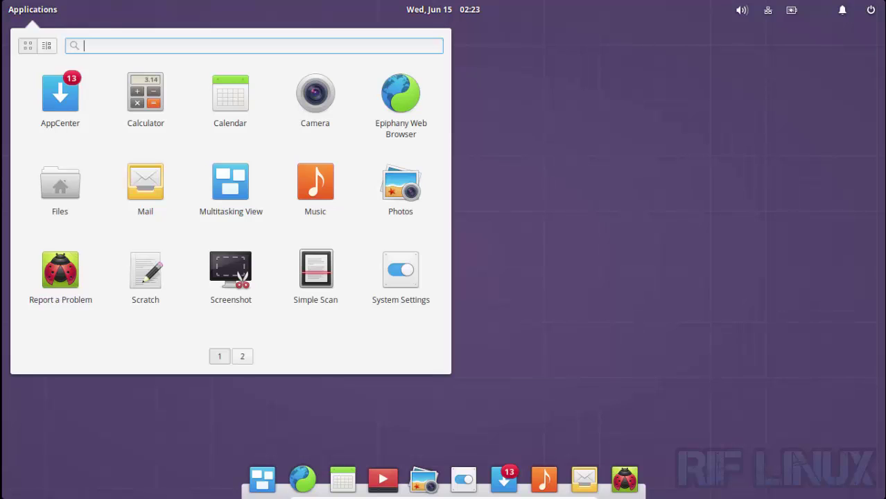
key("Page_Down")
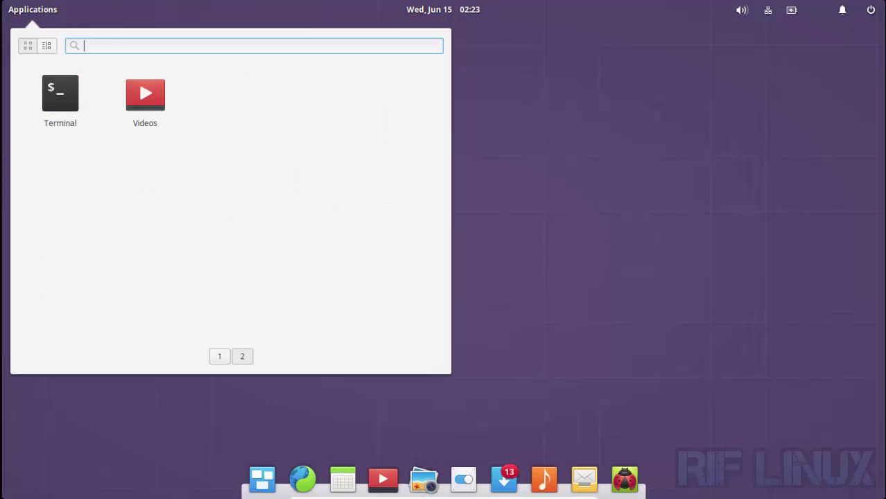
left_click(47, 46)
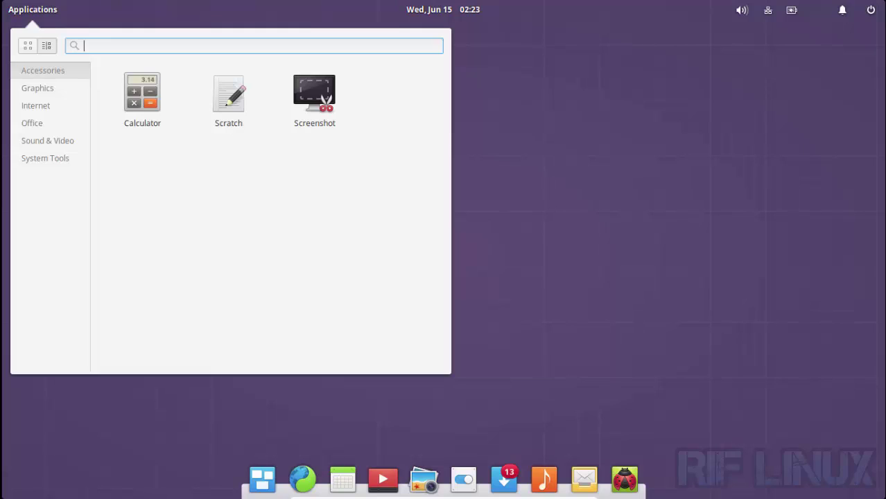
- Look through the launcher's Graphics, Internet, Office, Sound & Video and System Tools categories
left_click(38, 88)
left_click(35, 105)
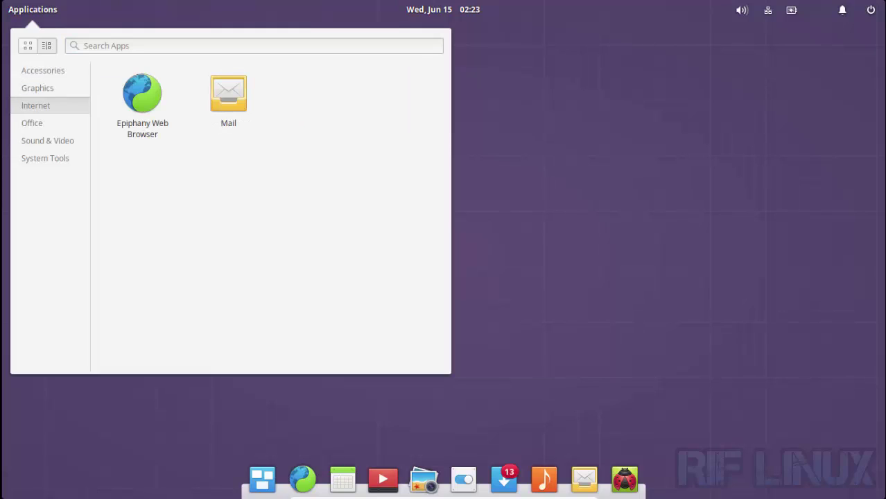
left_click(32, 123)
left_click(47, 140)
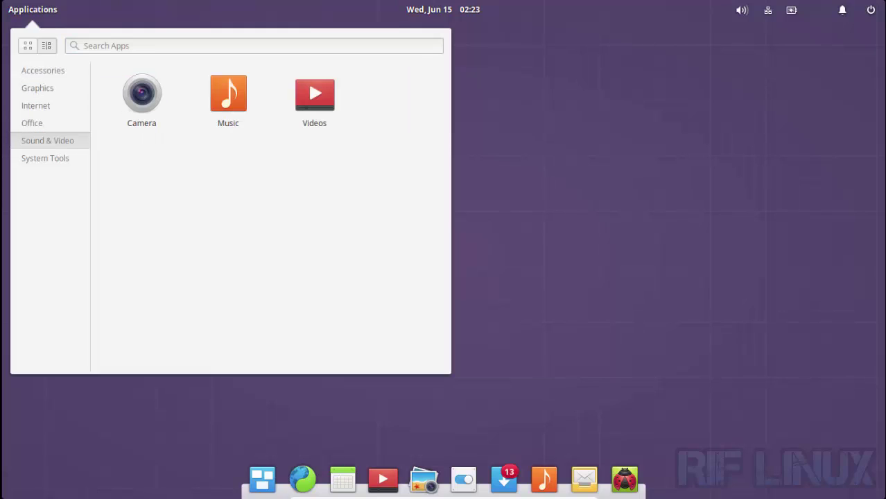
left_click(45, 158)
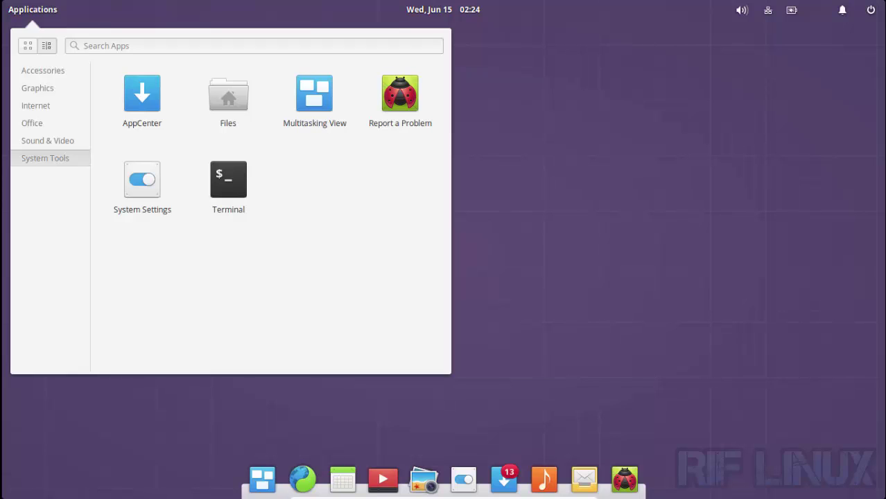
- Open Terminal and run uname -r and lsb_release -a to check the kernel and distribution release
left_click(228, 179)
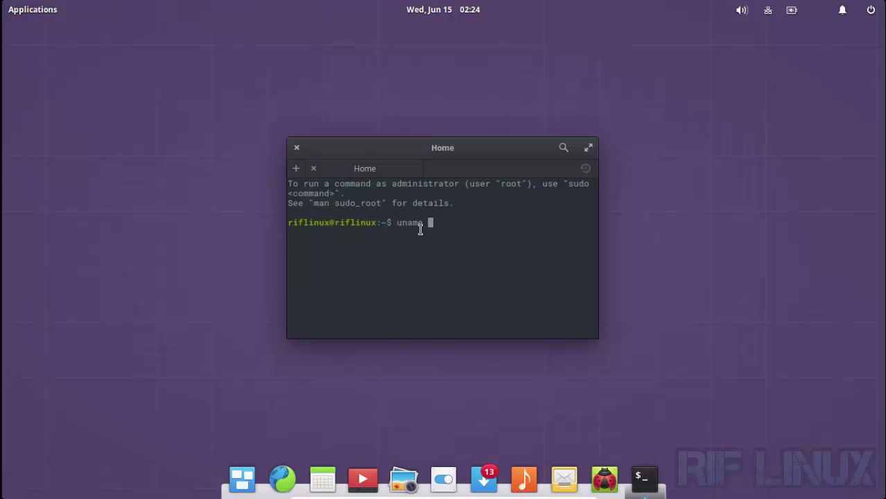
type("uname -r")
key("Return")
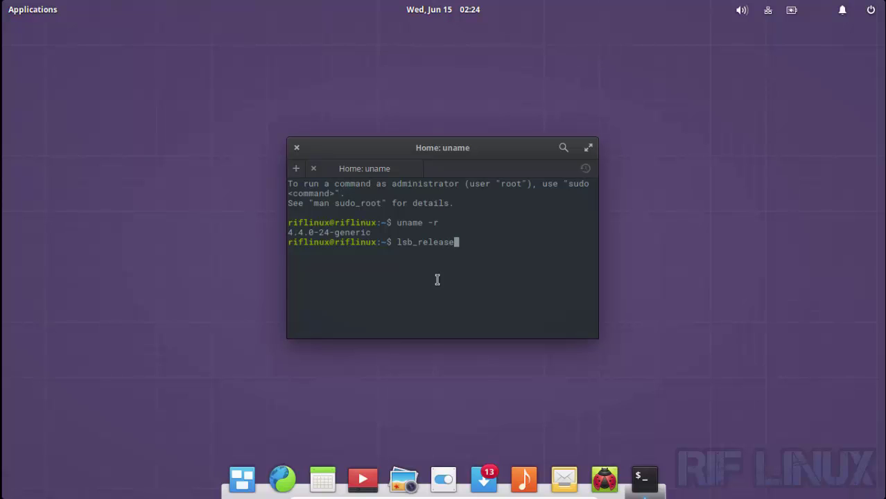
type("lsb_release -a")
key("Return")
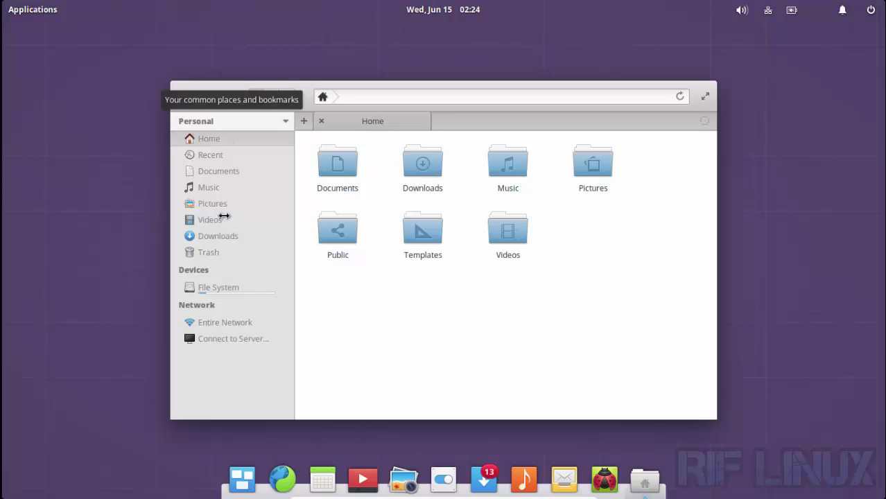
- Preview the Home folder in list view and column view, and return it to icon view
left_click(270, 97)
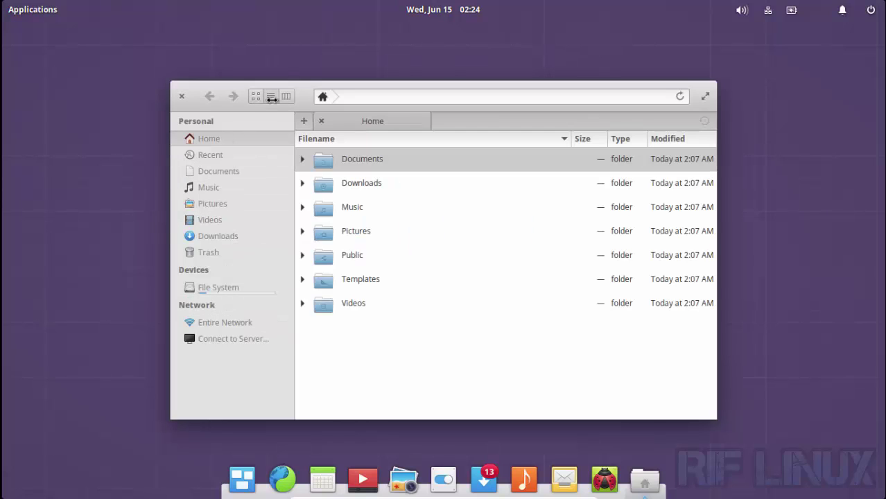
left_click(285, 96)
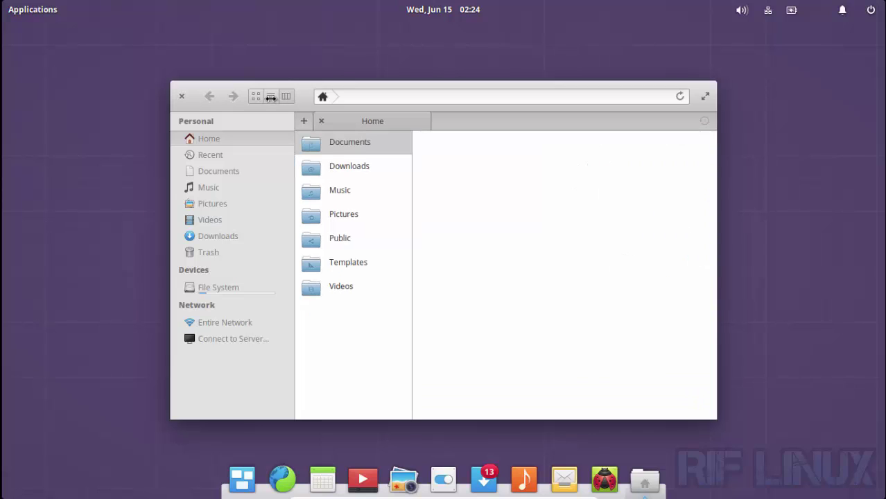
left_click(271, 96)
left_click(257, 96)
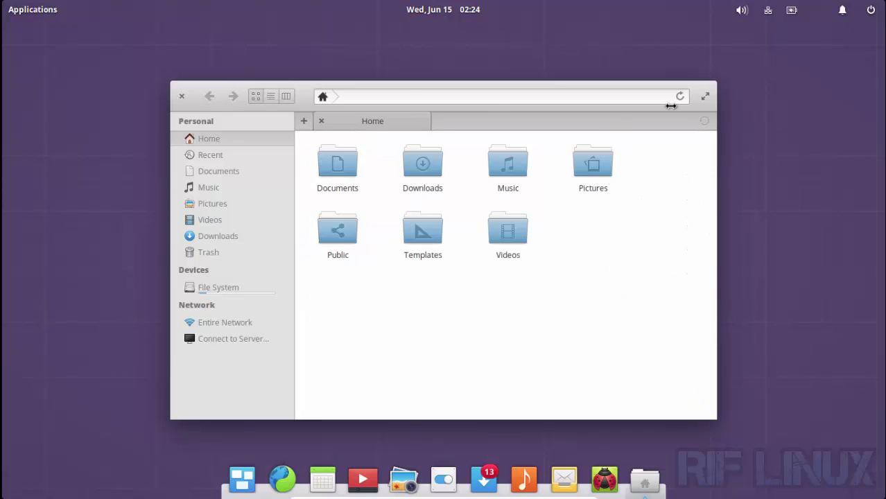
- View the Documents folder in the maximized file manager window, and close the window
left_click(705, 97)
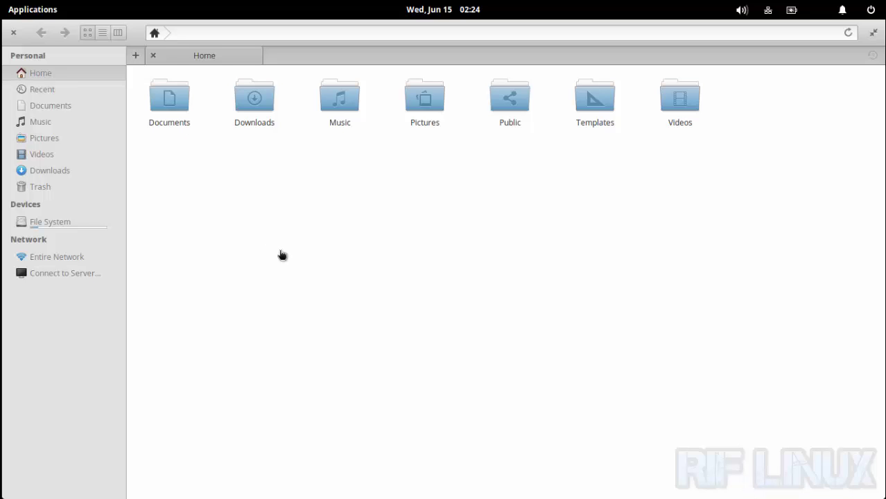
left_click(180, 113)
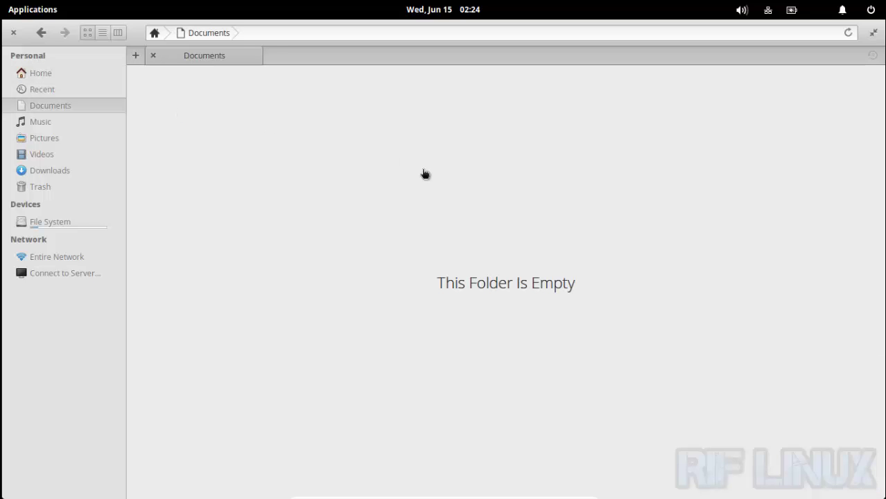
left_click(873, 33)
key("alt+F4")
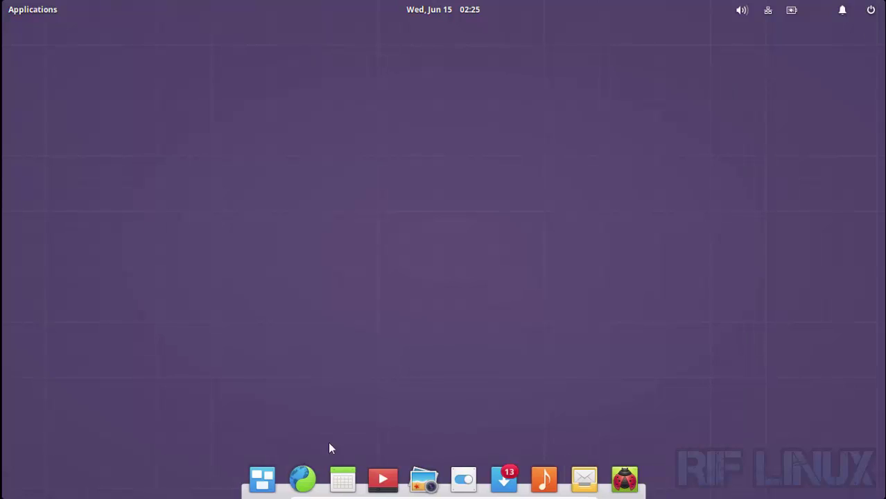
- Look at the Multitasking View and return to the desktop
left_click(264, 480)
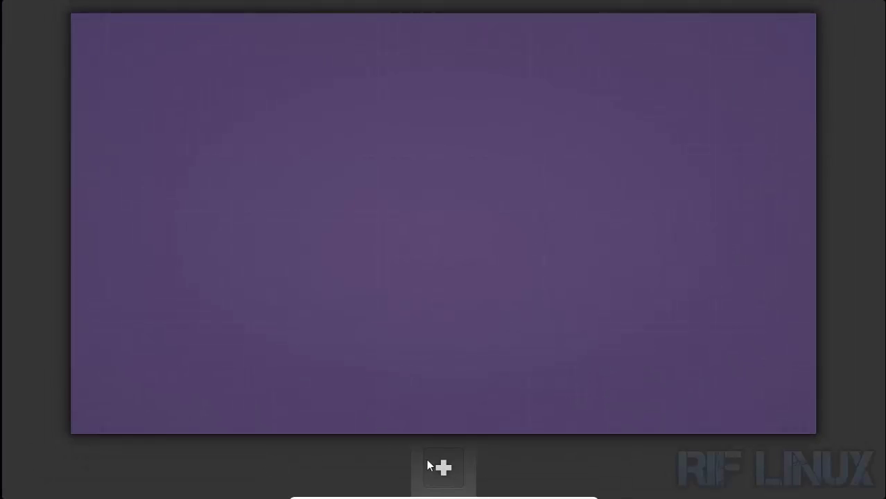
left_click(384, 346)
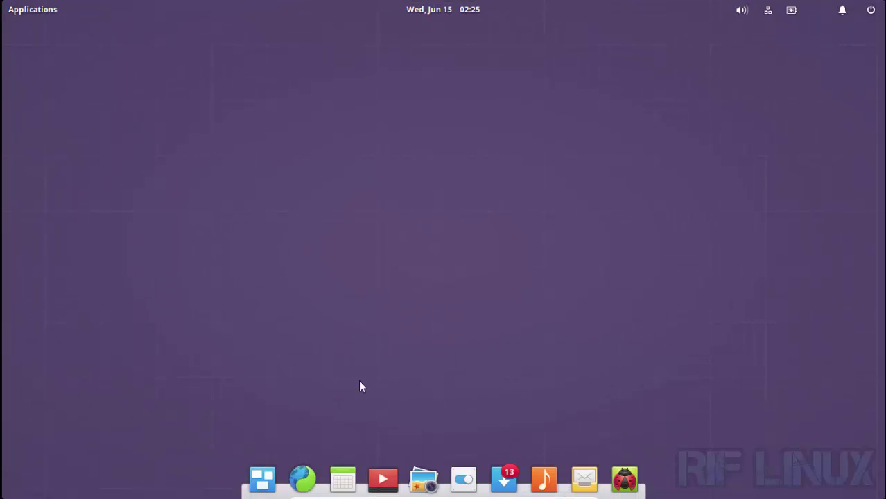
- Open System Settings and review the Default and Startup pages of the Applications settings
left_click(466, 479)
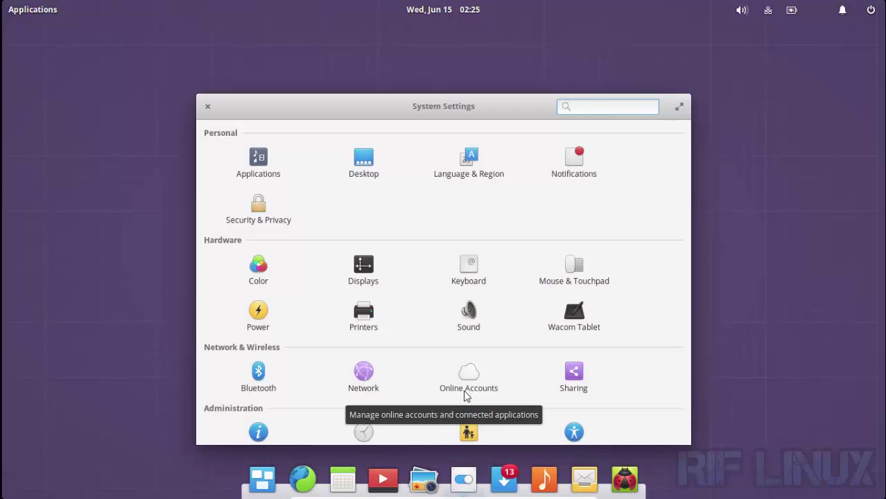
left_click(256, 160)
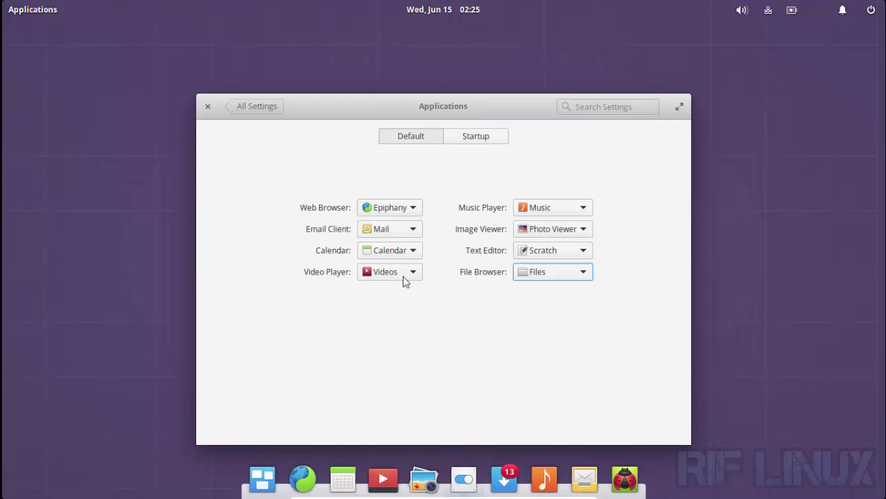
left_click(484, 142)
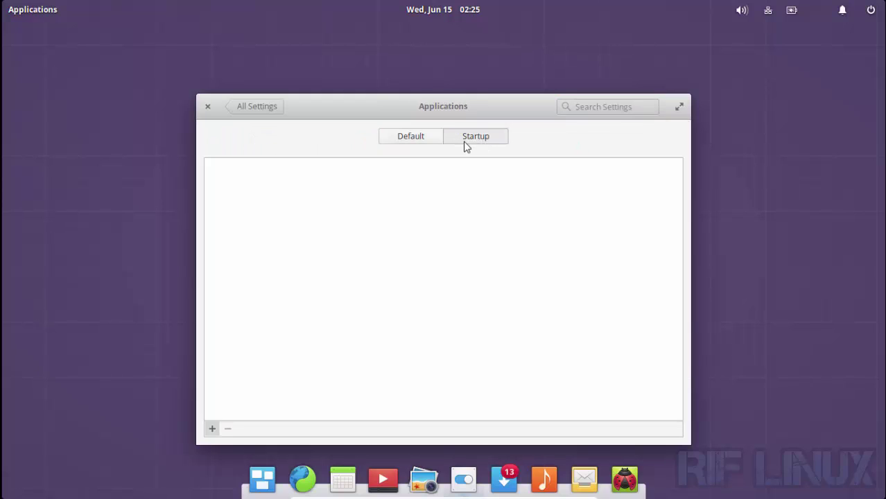
left_click(426, 138)
left_click(251, 108)
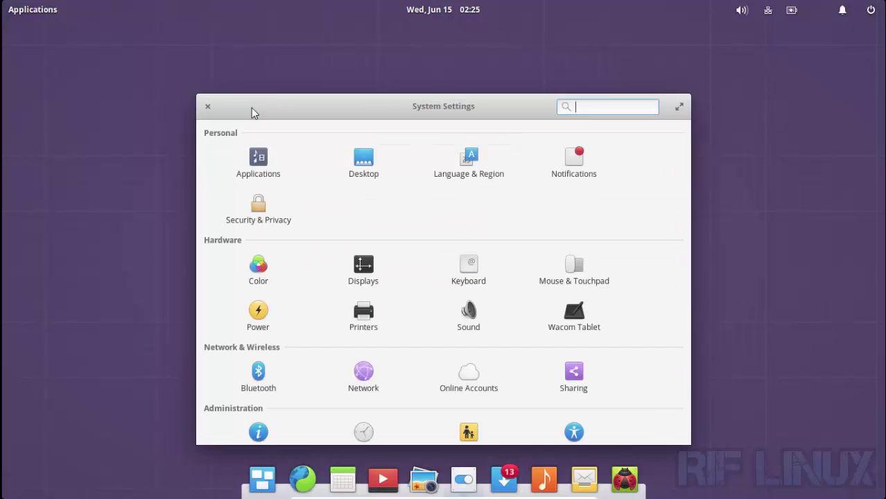
- Set the starry dusk sky image as the wallpaper in the Desktop settings and move the window aside to reveal it
left_click(366, 168)
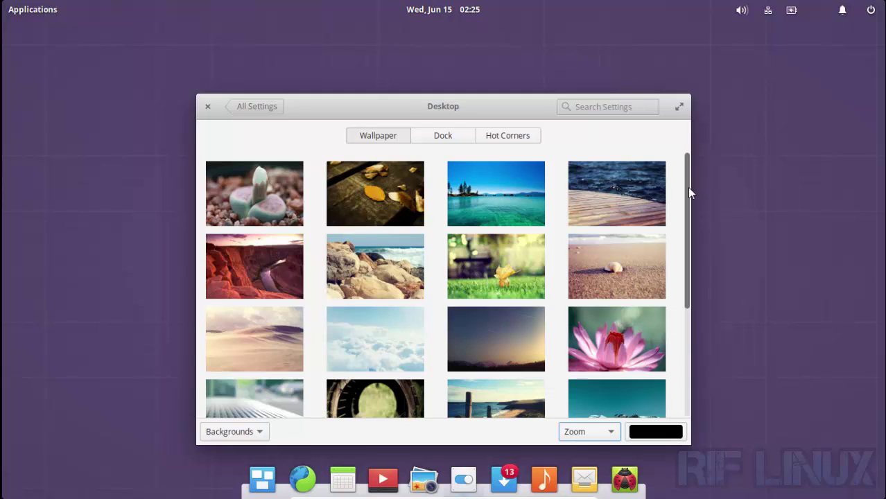
left_click_drag(687, 187, 687, 283)
left_click(519, 180)
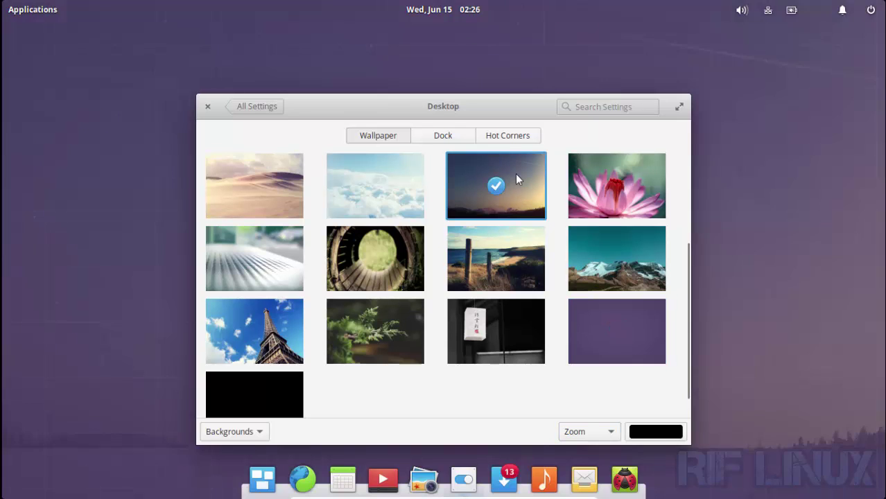
left_click_drag(516, 114, 259, 95)
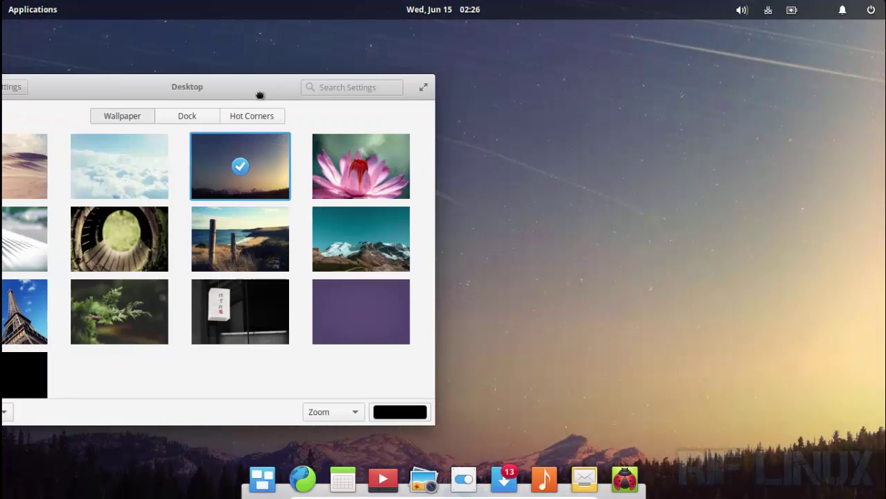
- Try the pink lotus, wooden tunnel and green branch wallpapers, and apply the coastal beach wallpaper
left_click(395, 166)
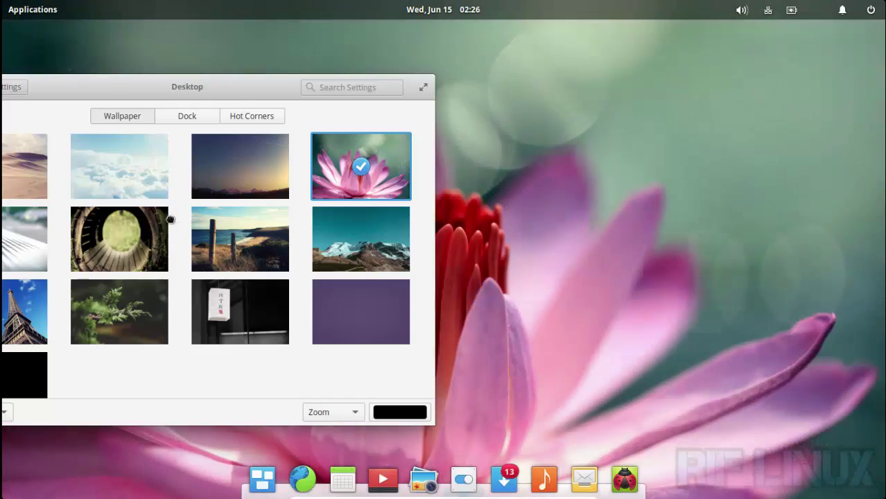
left_click(132, 236)
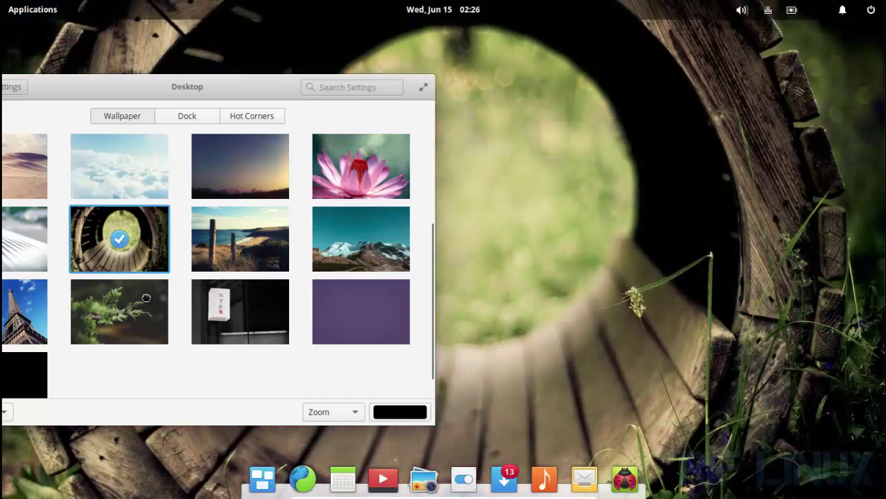
left_click(119, 312)
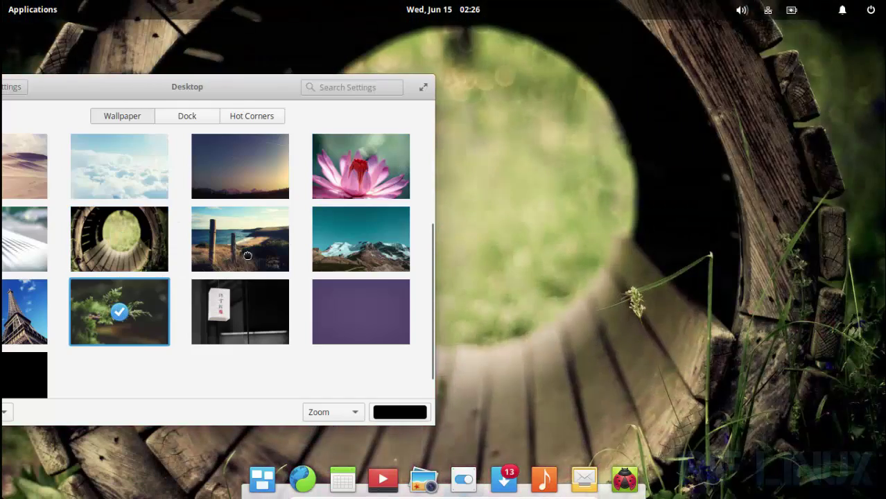
left_click(246, 257)
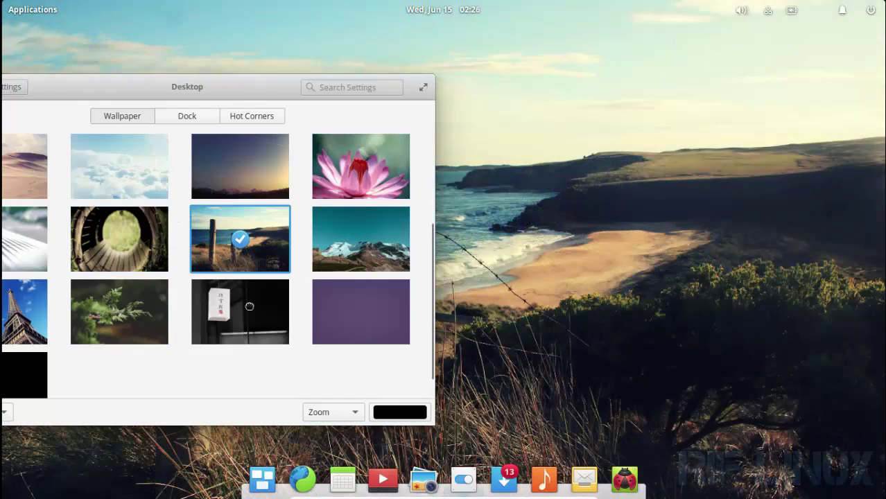
- Try the dark lantern, Eiffel Tower and white perforated surface wallpapers, apply the plain purple one, and bring the window back to the desktop's centre
left_click(249, 307)
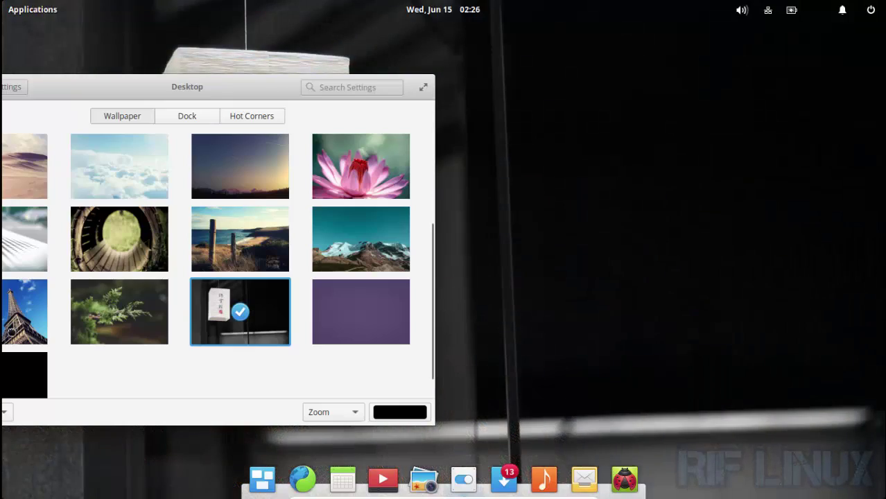
left_click(11, 332)
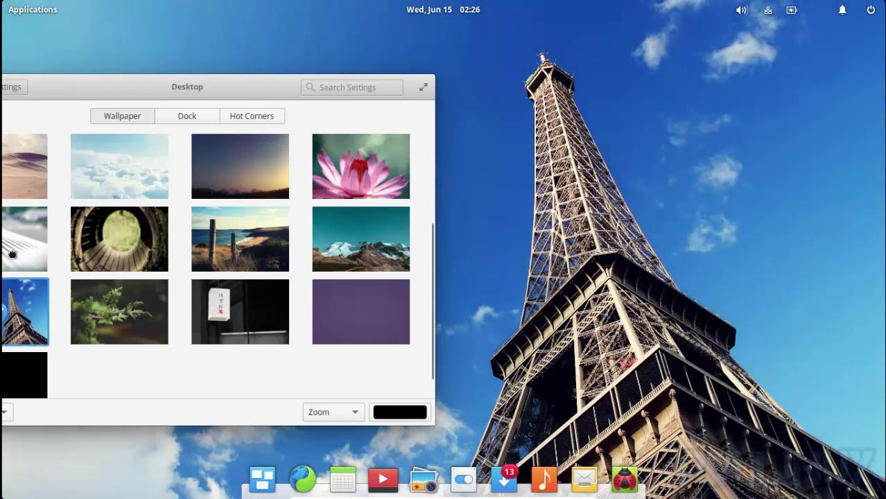
left_click(11, 255)
left_click(367, 298)
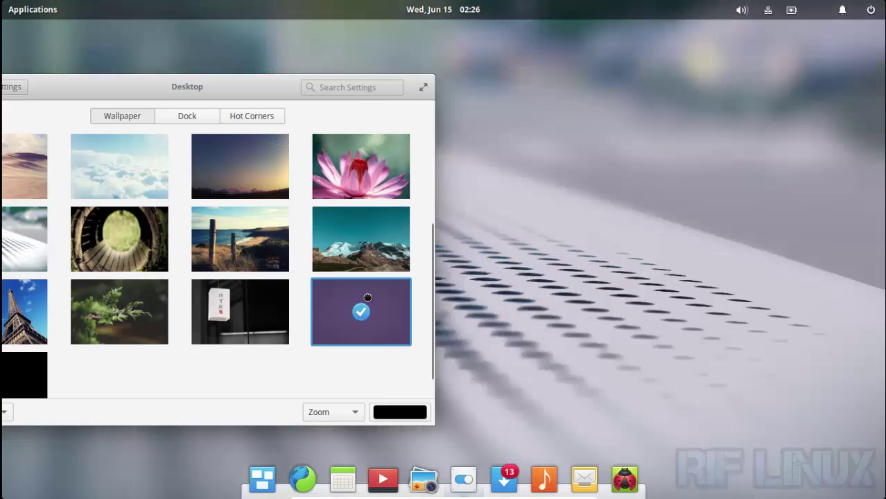
left_click_drag(269, 85, 531, 71)
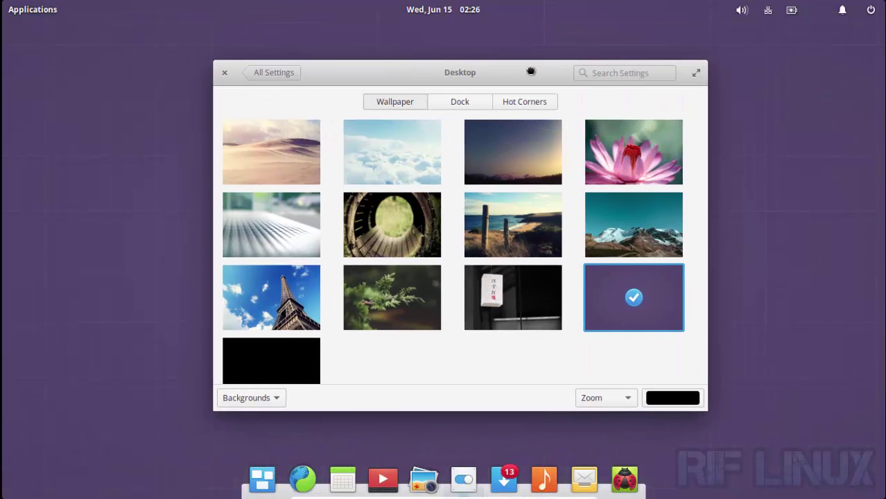
- Review the Dock icon size and hiding options and the Hot Corners page of the Desktop settings, and return to all settings
left_click(459, 101)
left_click(462, 132)
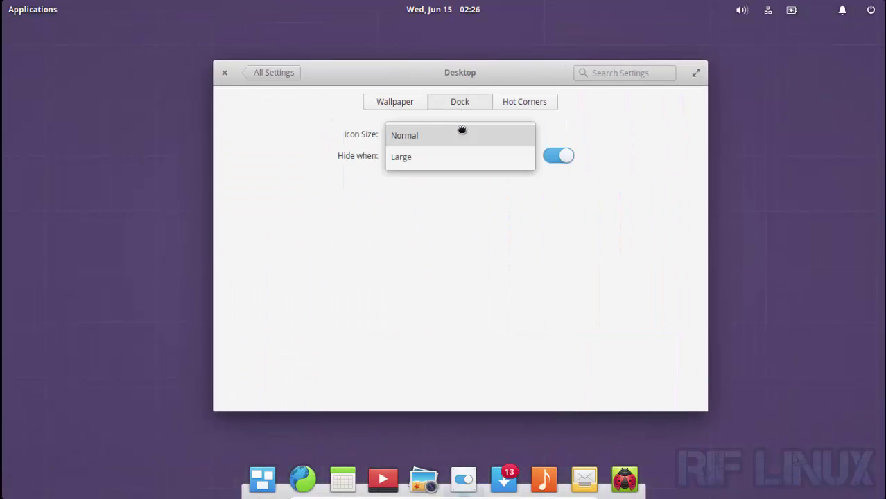
left_click(462, 131)
left_click(468, 156)
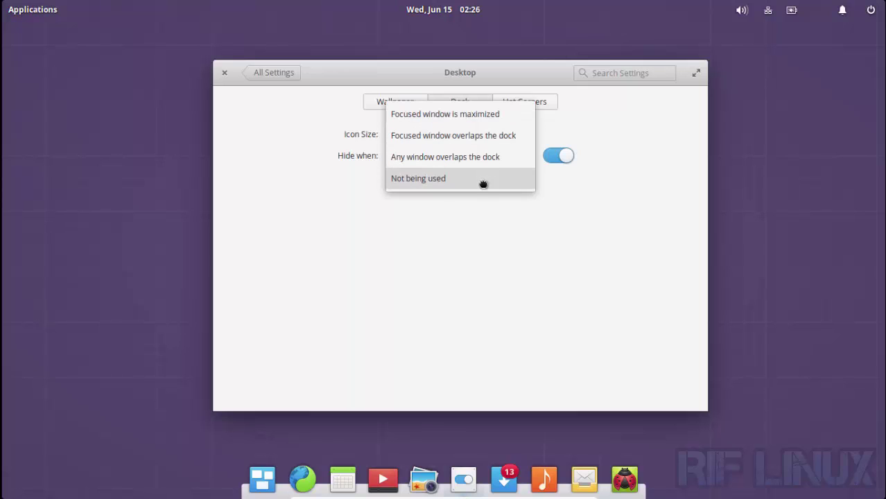
left_click(484, 234)
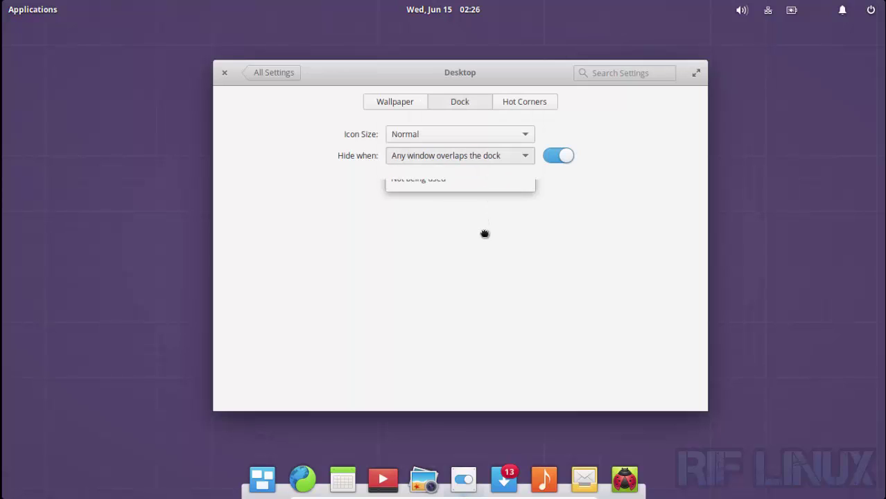
left_click(525, 104)
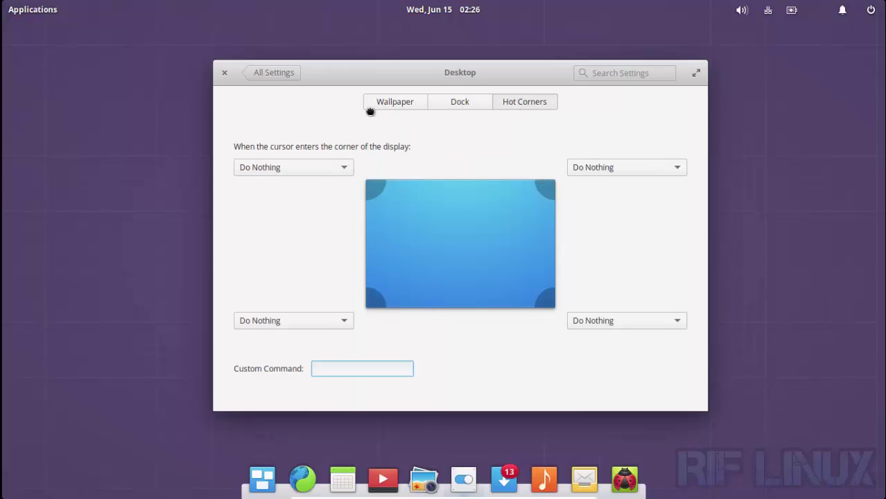
left_click(286, 77)
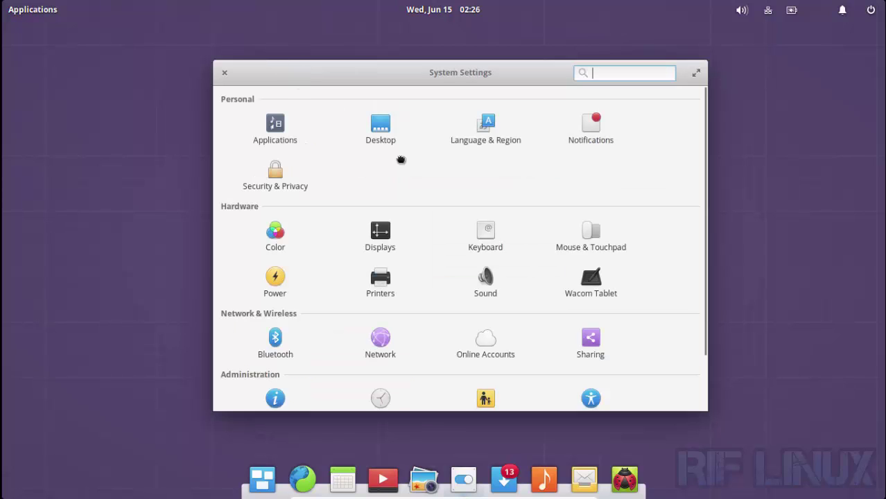
- Review the Notifications settings and the Privacy, Locking and Firewall pages of the Security & Privacy settings
left_click(596, 128)
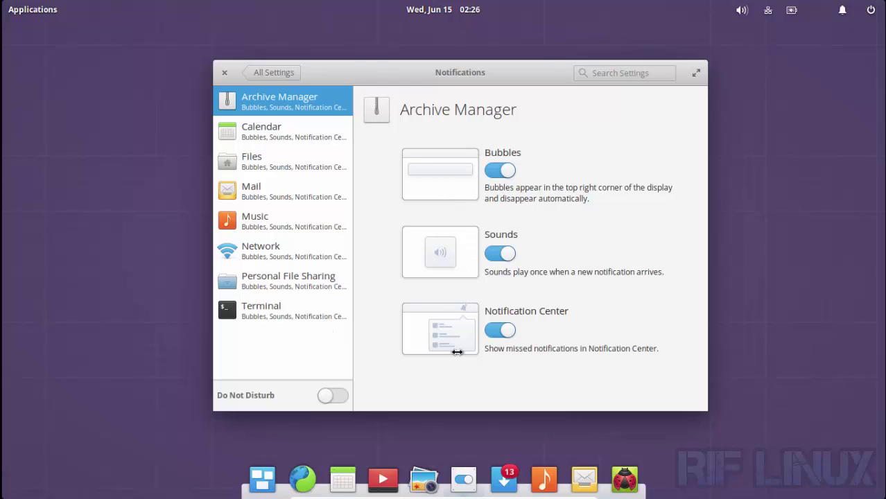
left_click(257, 74)
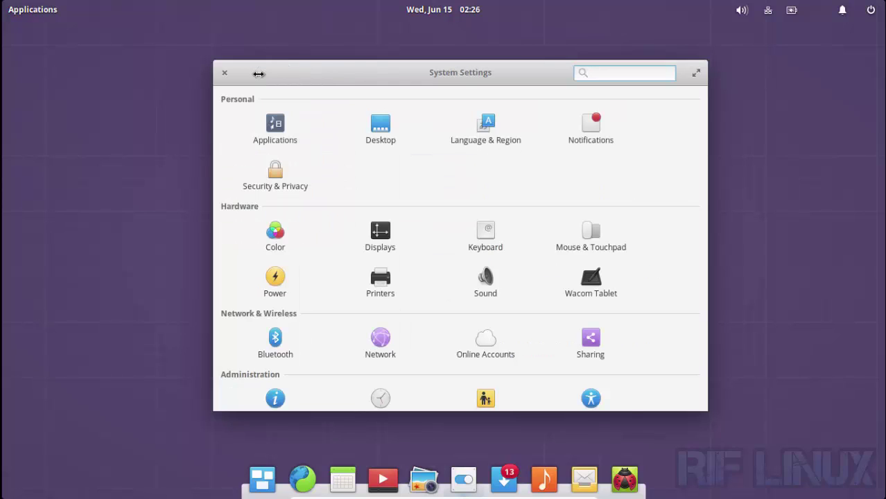
left_click(264, 169)
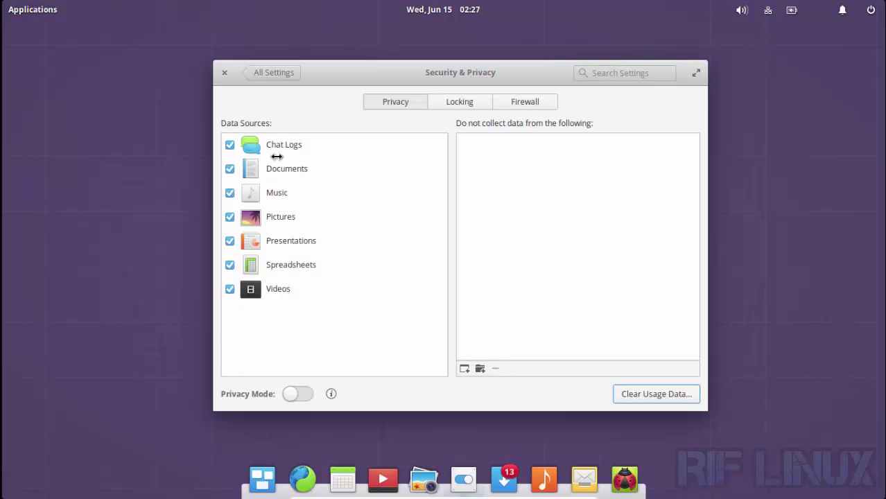
left_click(471, 101)
left_click(527, 101)
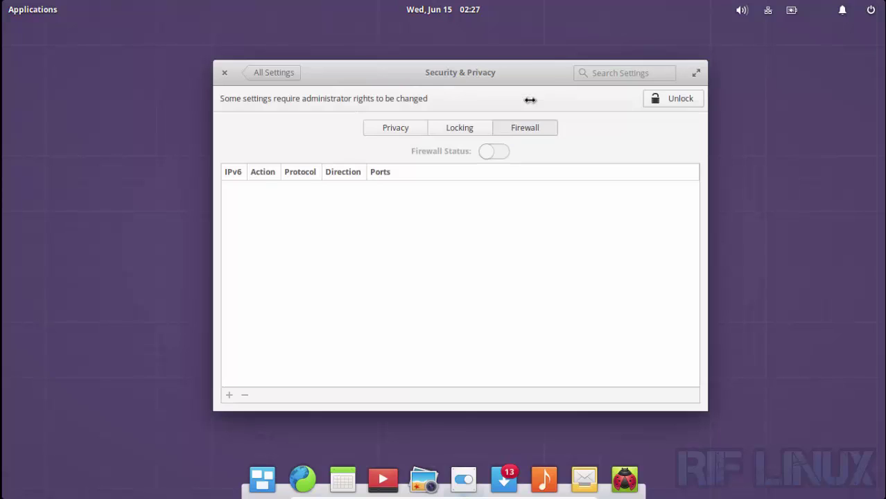
left_click(288, 74)
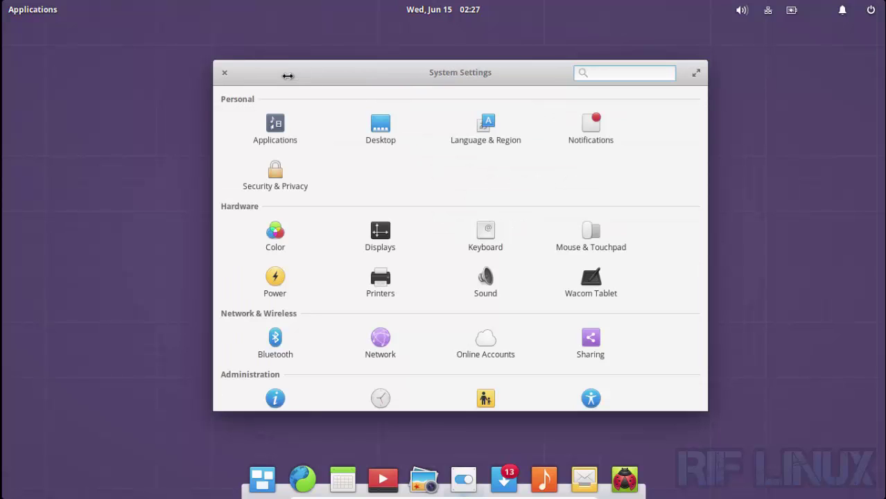
- Look at the Color settings and go through the Keyboard shortcut categories from Windows to Custom
left_click(285, 237)
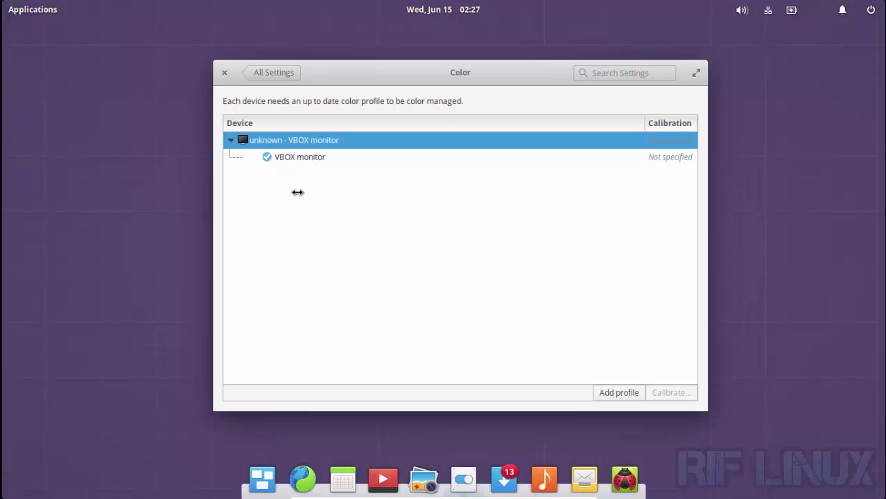
left_click(274, 75)
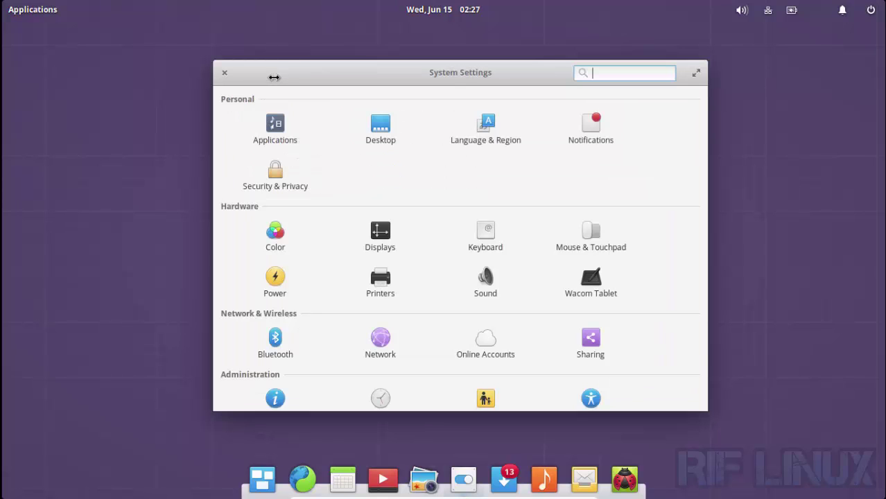
left_click(484, 232)
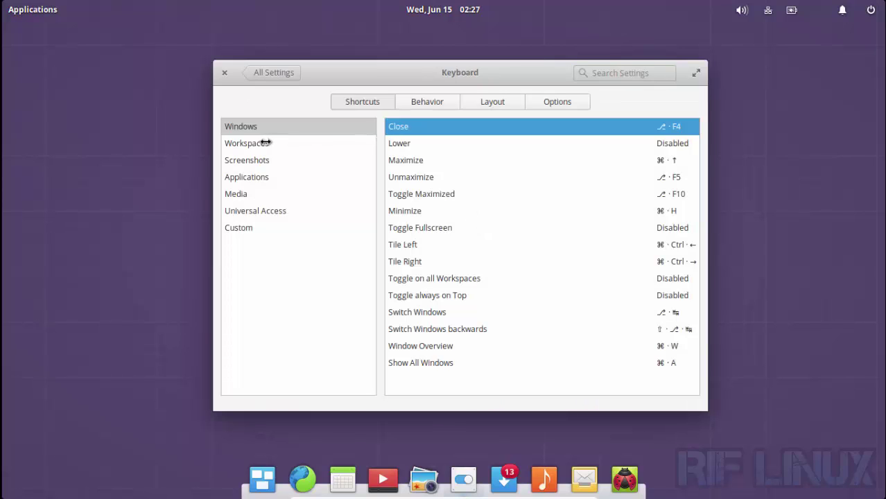
left_click(264, 143)
left_click(258, 159)
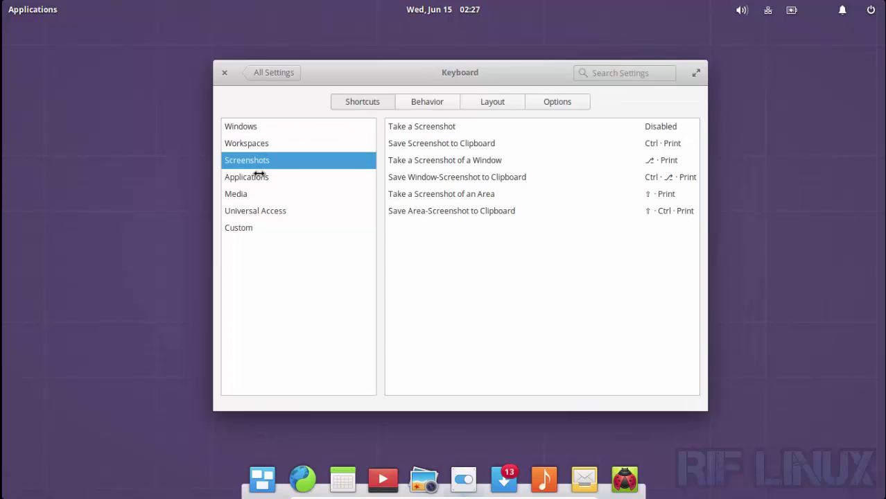
left_click(258, 176)
left_click(244, 196)
left_click(246, 212)
left_click(242, 227)
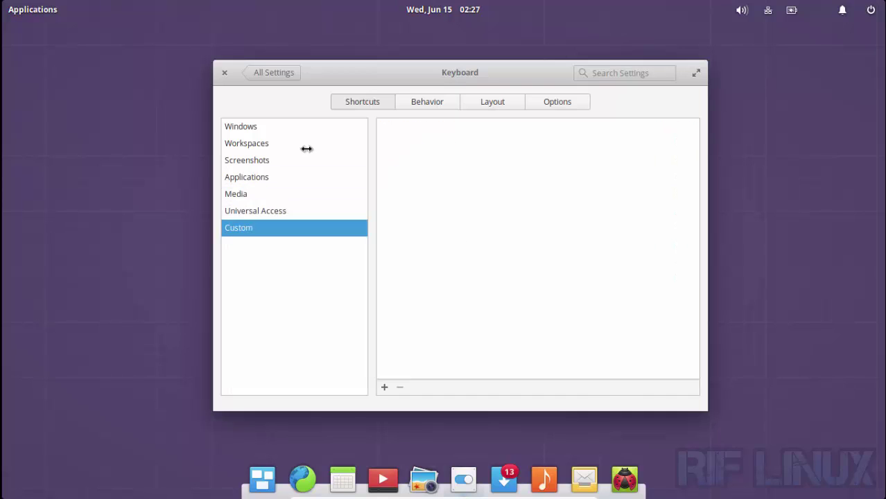
- Review the Behavior, Layout and Options pages of the Keyboard settings and return to all settings
left_click(421, 105)
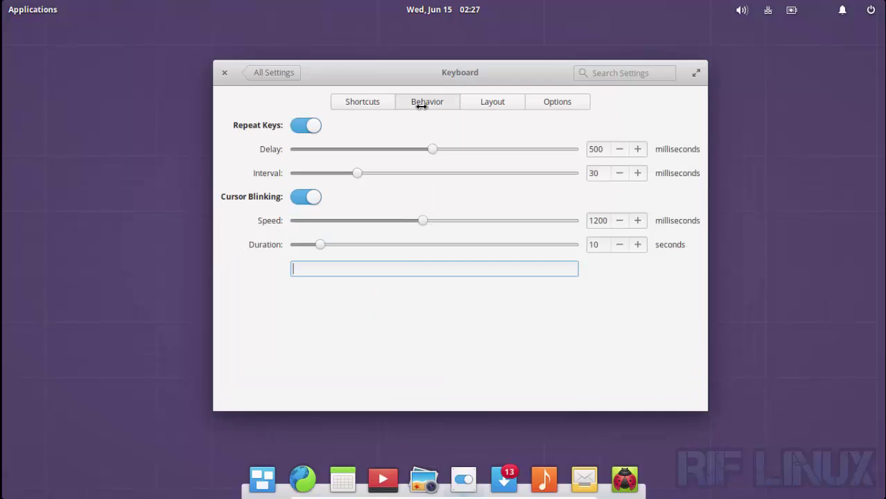
left_click(508, 106)
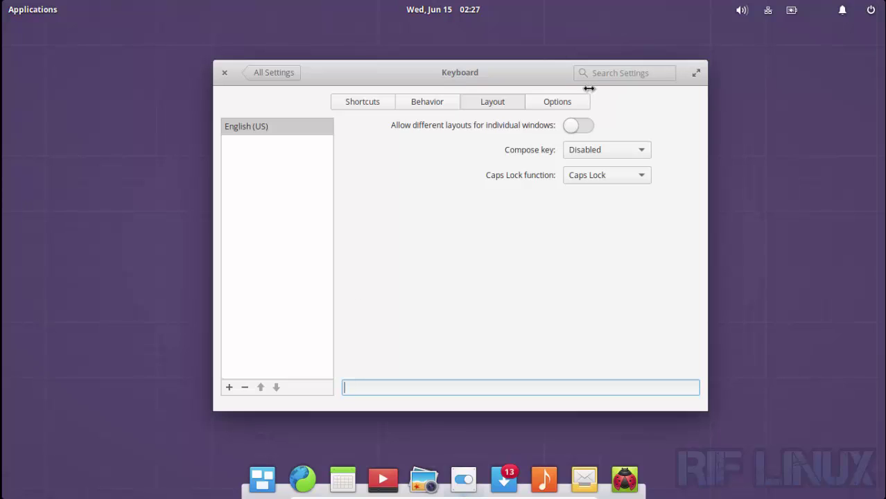
left_click(568, 101)
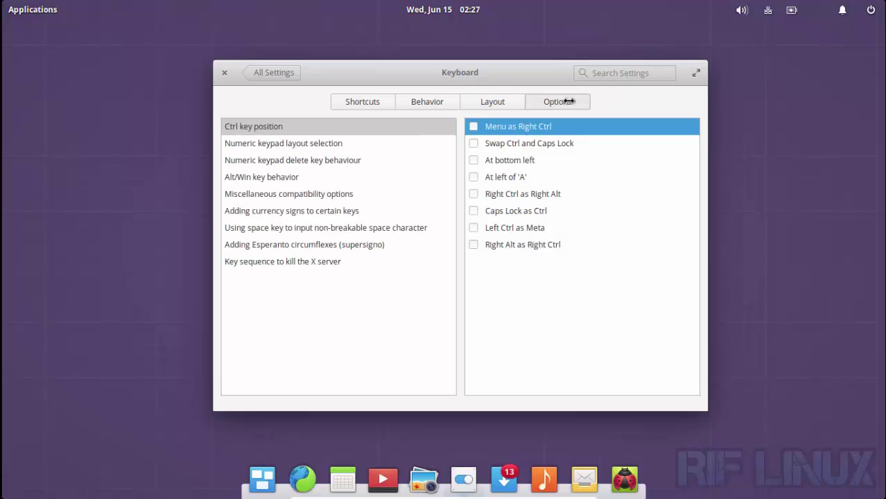
left_click(295, 74)
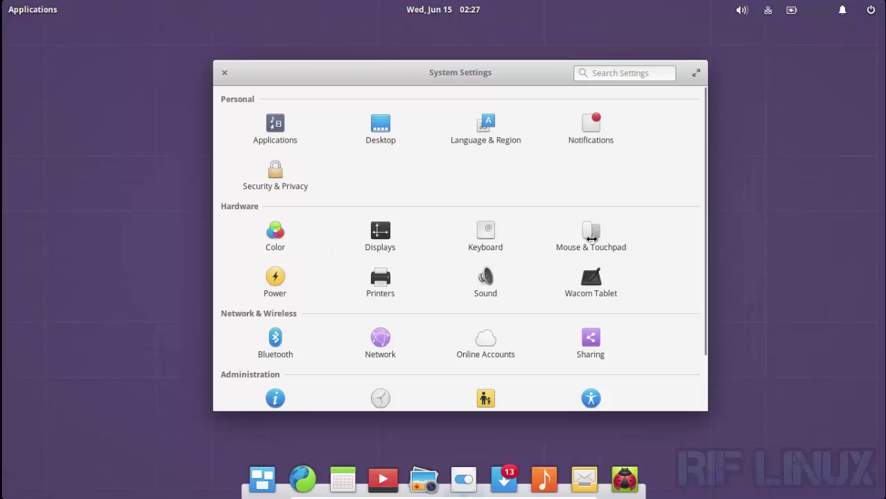
- Review the Mouse & Touchpad, Power and Printers settings
left_click(591, 238)
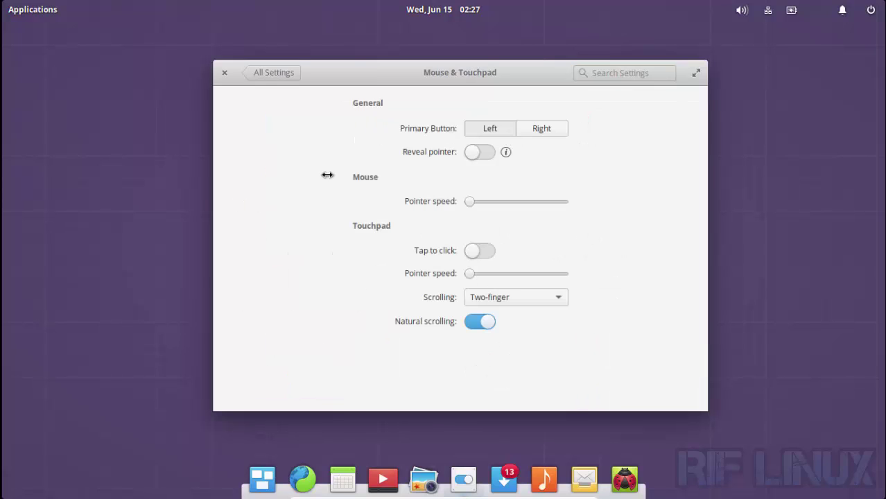
left_click(274, 73)
left_click(275, 279)
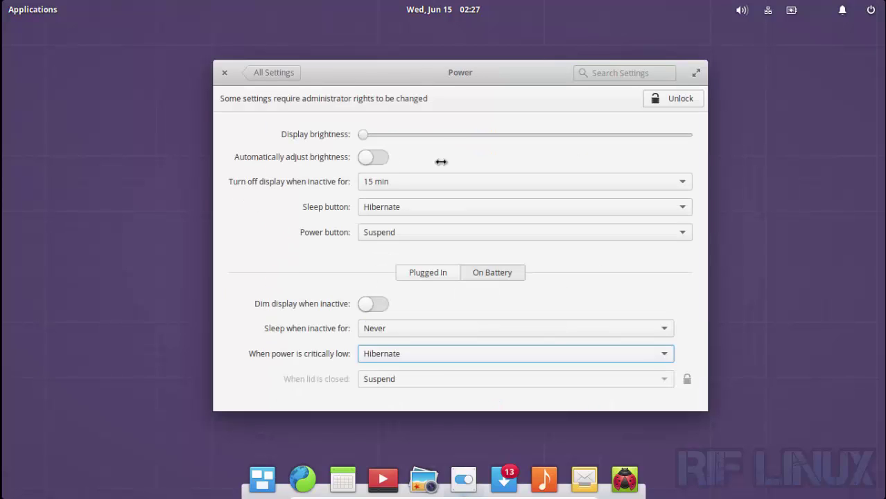
left_click(271, 74)
left_click(380, 277)
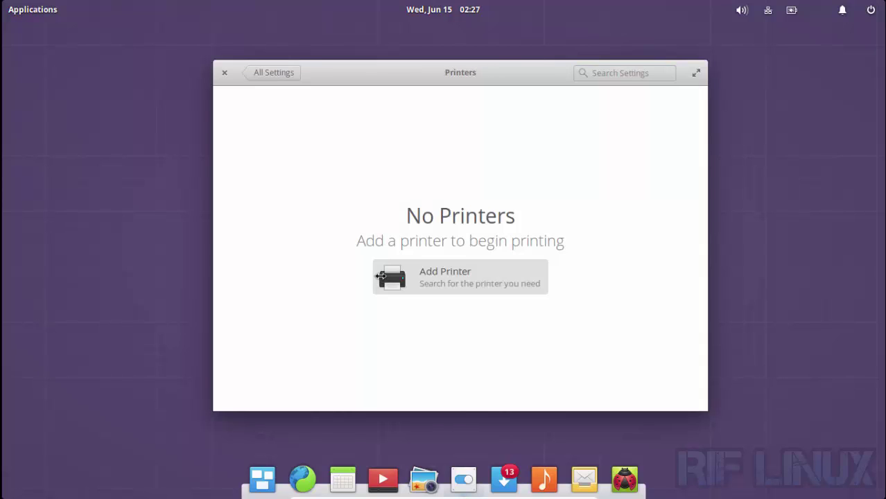
left_click(265, 75)
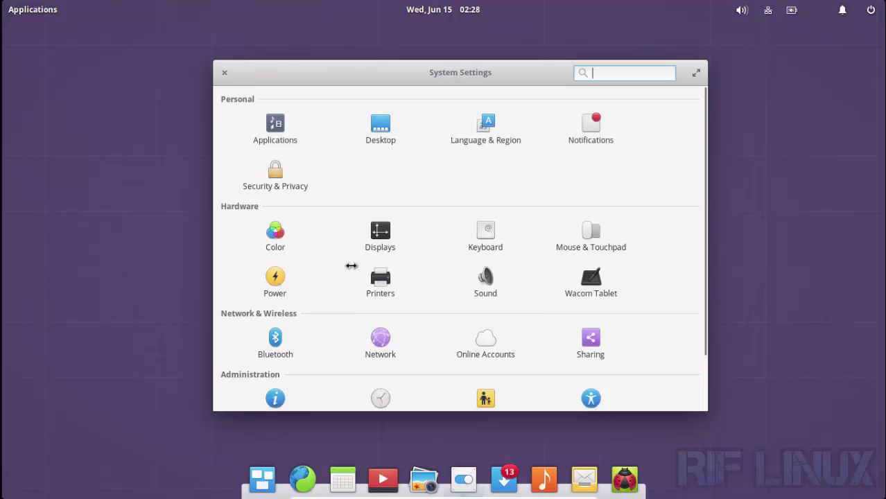
- Review the Sound and Wacom Tablet settings and return to all settings
left_click(488, 279)
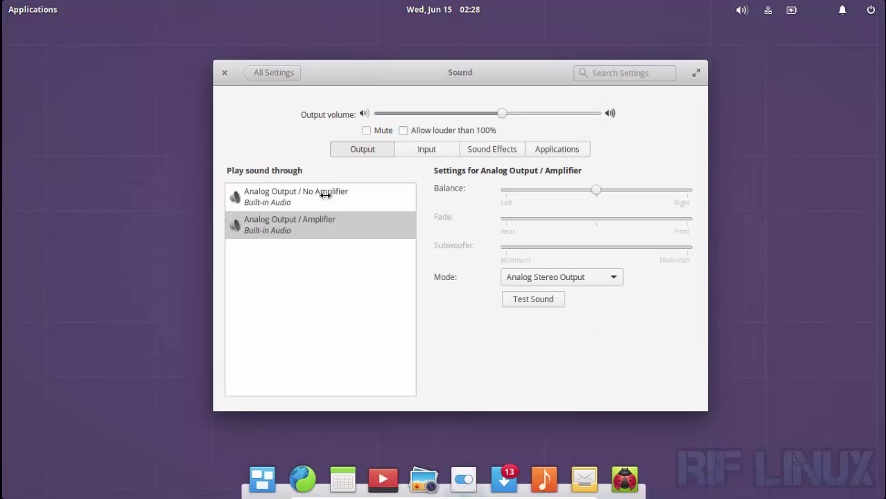
left_click(270, 74)
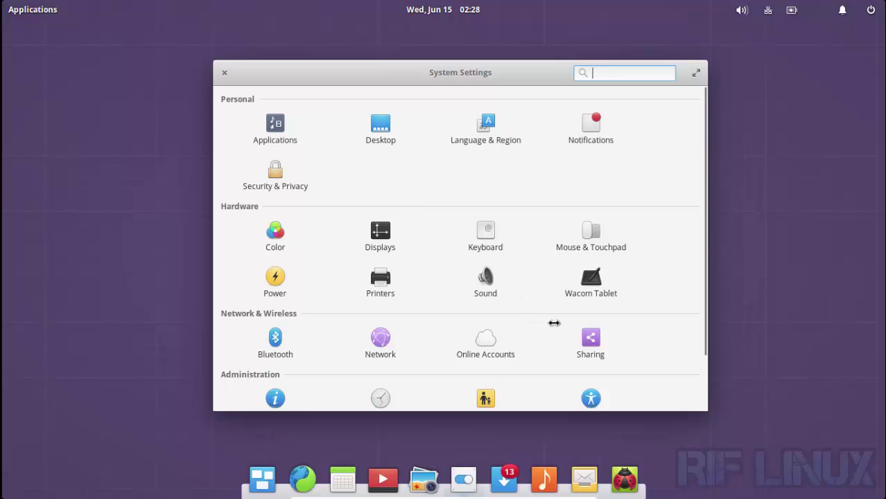
left_click(590, 282)
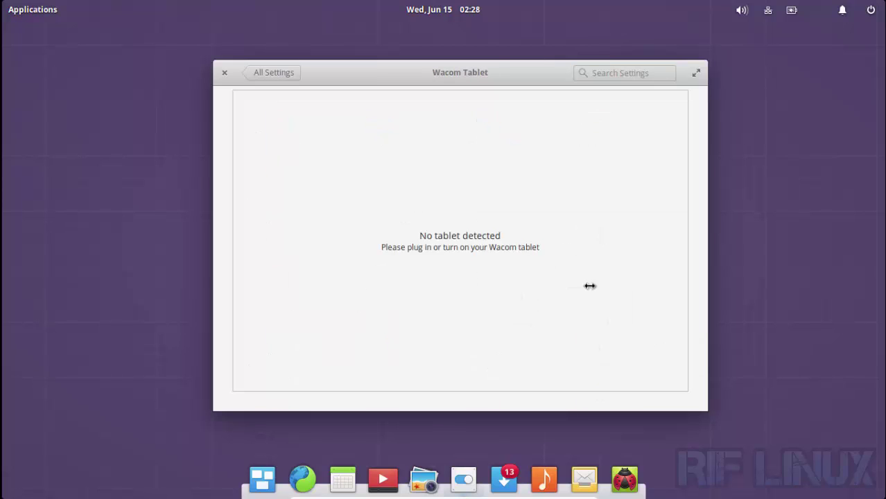
left_click(268, 73)
- Open the About page in the Administration section of System Settings
scroll(270, 337, "down", 1)
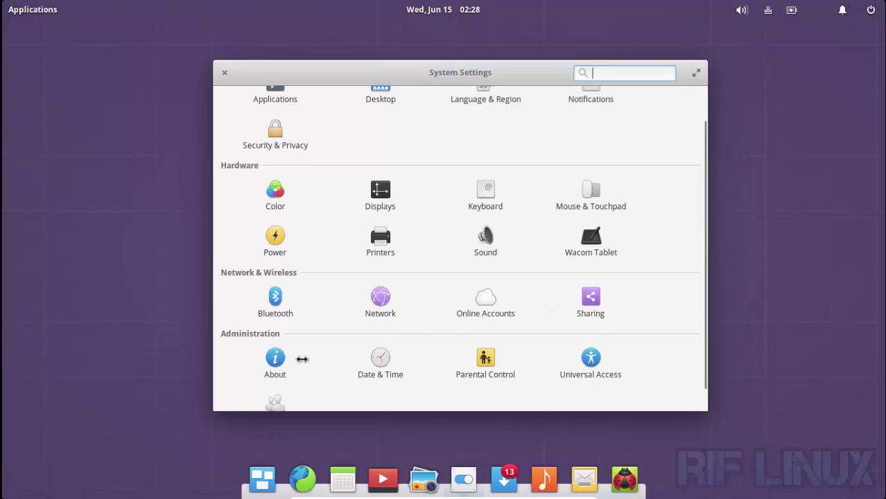
scroll(303, 357, "down", 1)
left_click(276, 340)
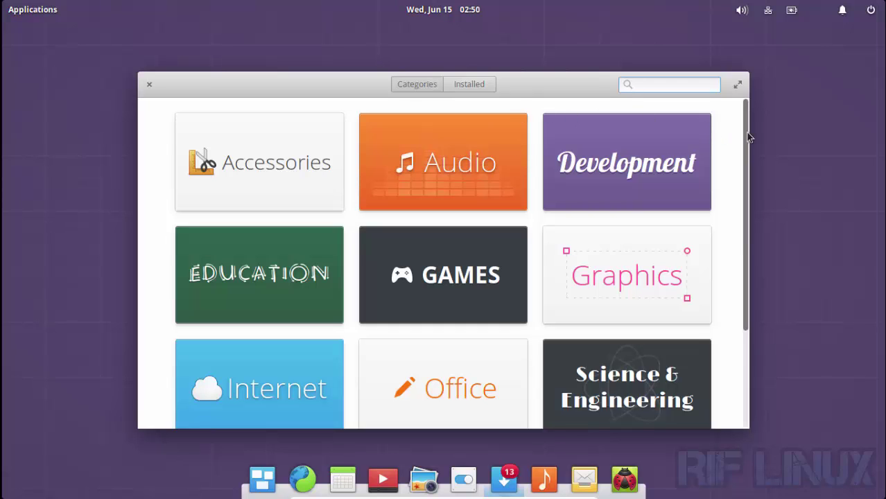
- Browse the application categories in AppCenter and show the list of installed applications and updates
scroll(744, 138, "down", 2)
scroll(741, 250, "down", 2)
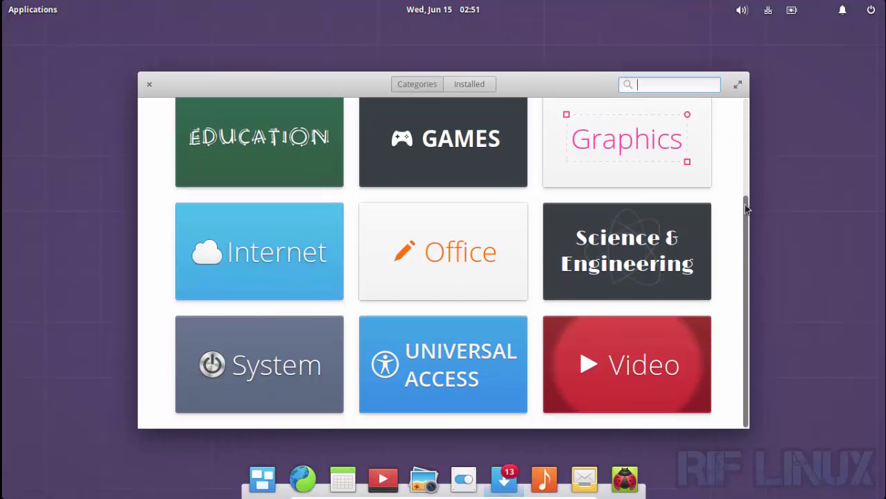
scroll(746, 159, "up", 4)
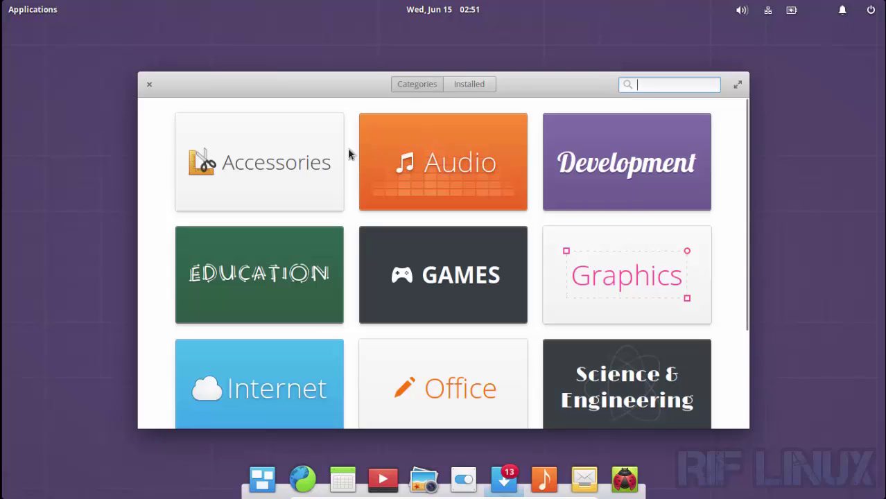
left_click(475, 84)
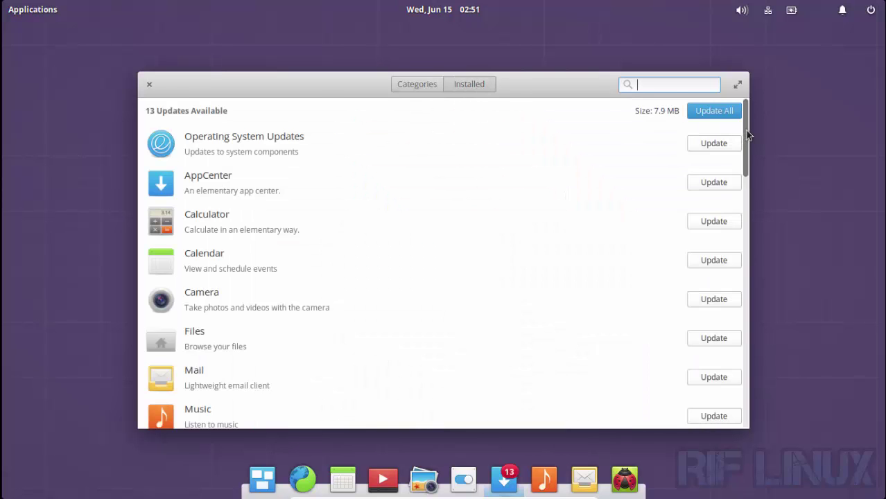
- Look through the rest of the installed applications, and browse the Accessories category before returning to the category overview
left_click_drag(747, 135, 745, 401)
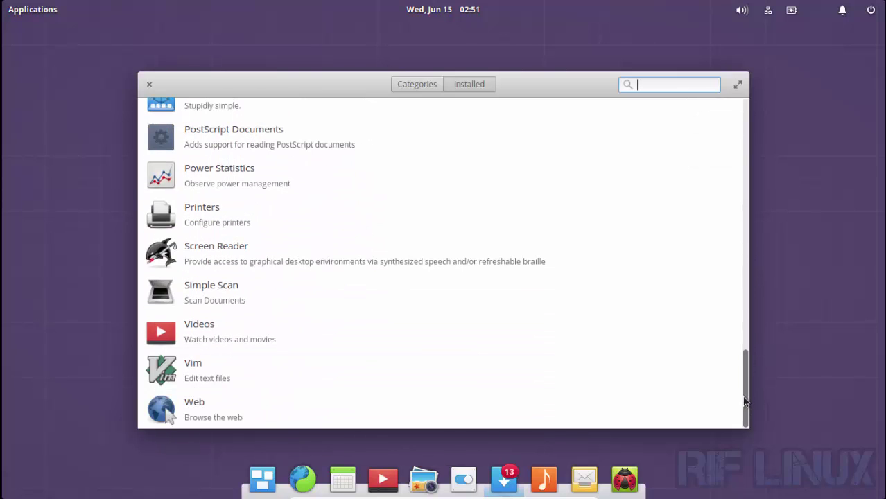
left_click(418, 84)
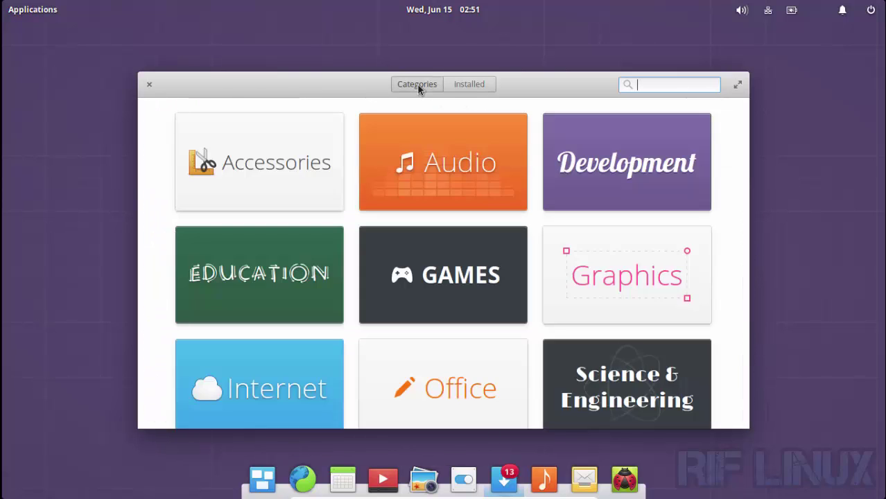
left_click(316, 148)
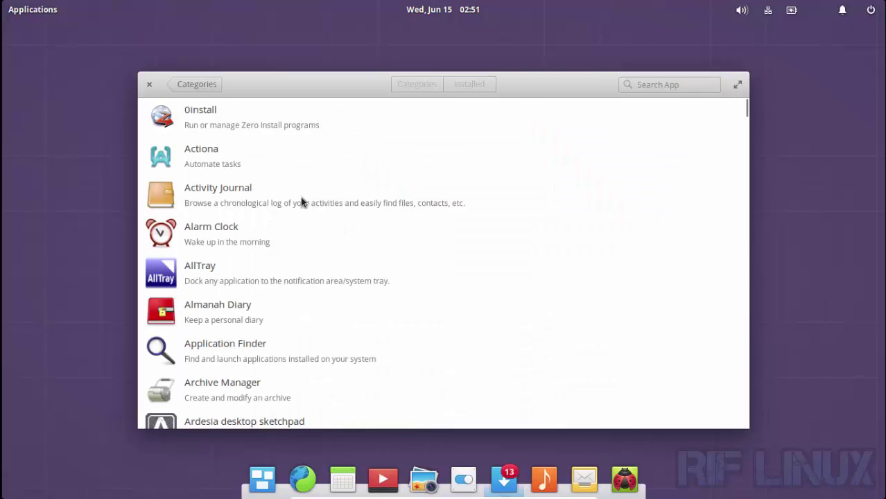
scroll(746, 118, "down", 8)
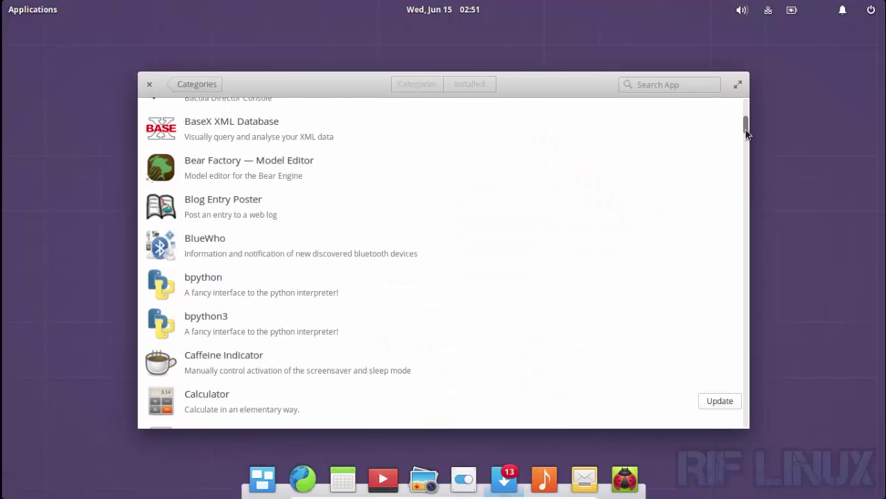
left_click(205, 90)
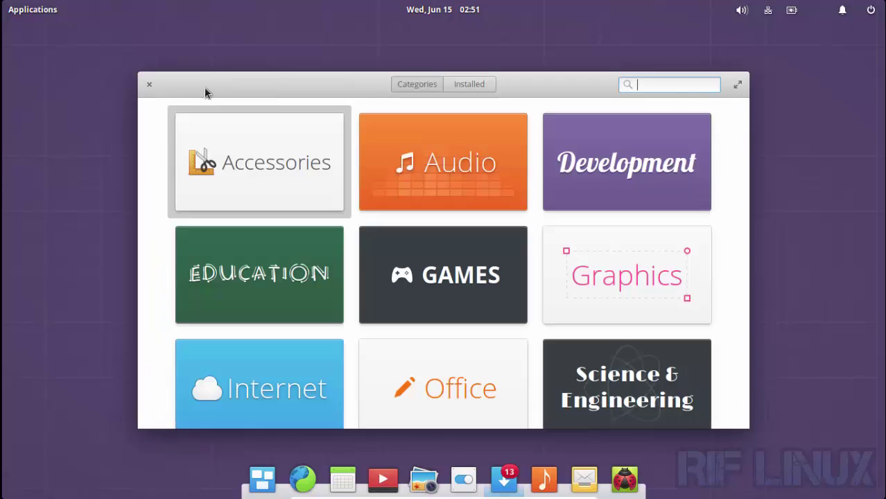
- Browse the applications in the Audio category and return to the category overview
left_click(447, 148)
scroll(484, 151, "down", 10)
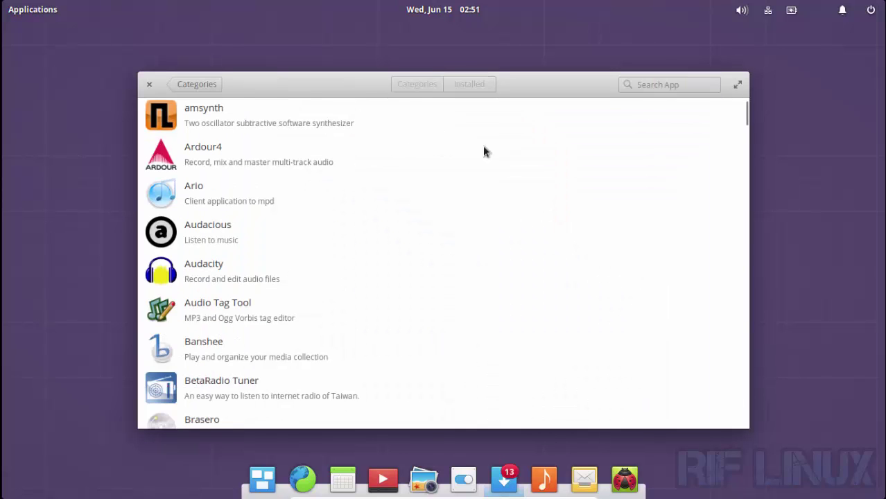
scroll(484, 151, "down", 20)
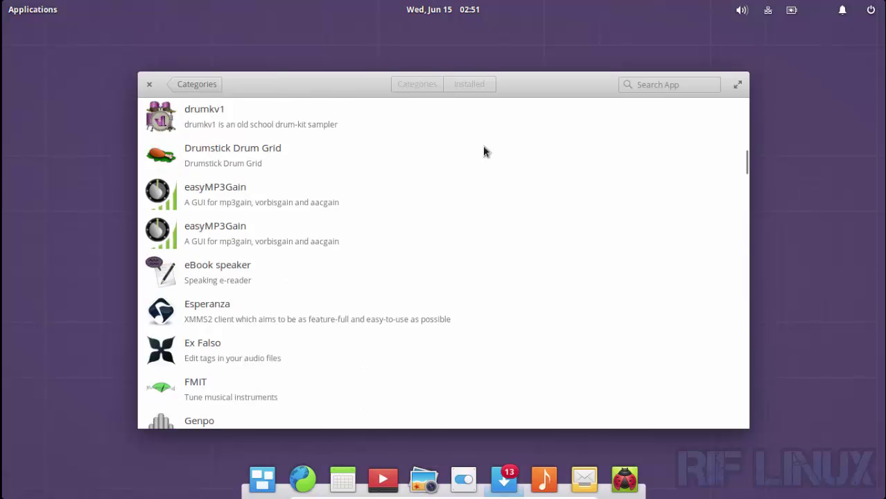
left_click(214, 91)
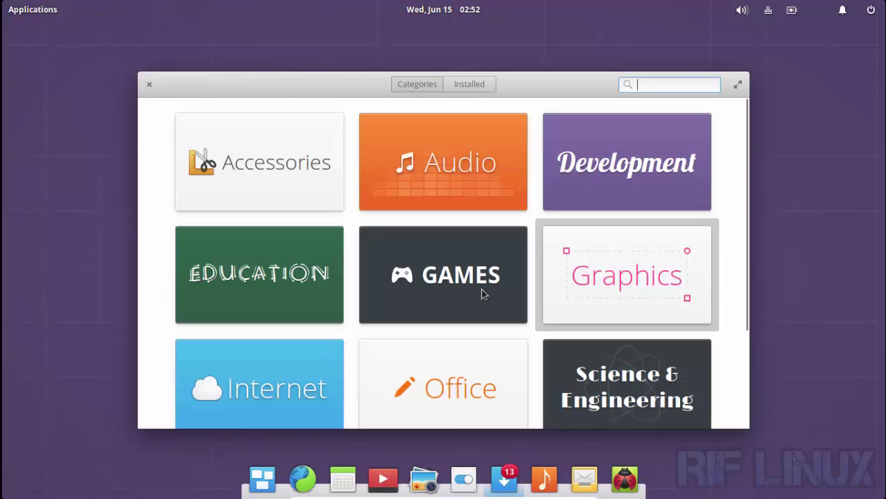
- Browse the applications in the Internet category and return to the category overview
left_click(484, 294)
scroll(484, 294, "down", 8)
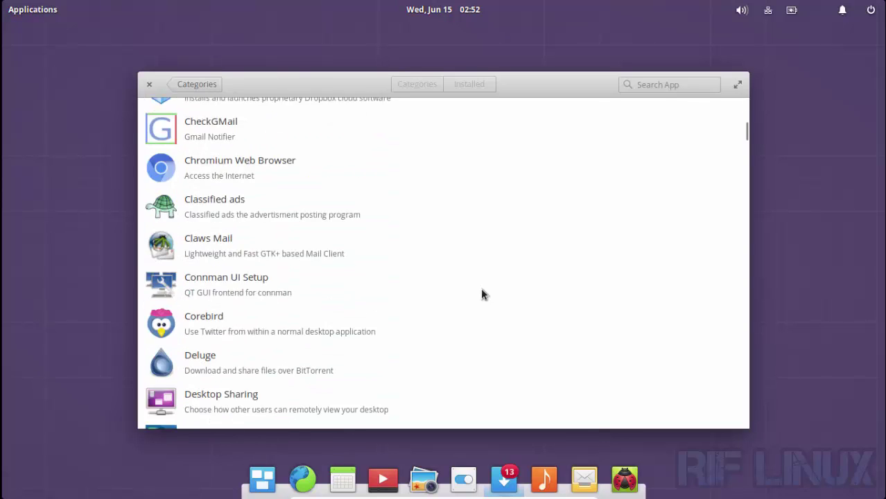
scroll(482, 294, "down", 10)
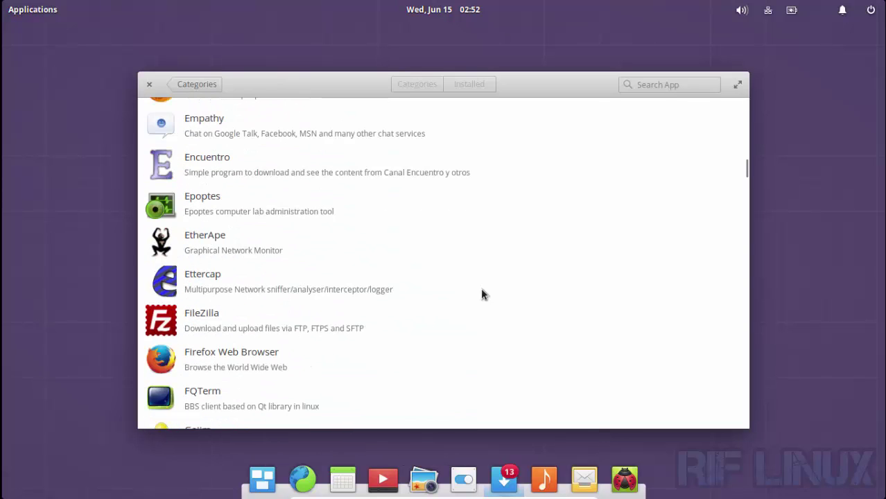
scroll(482, 295, "down", 6)
left_click(214, 89)
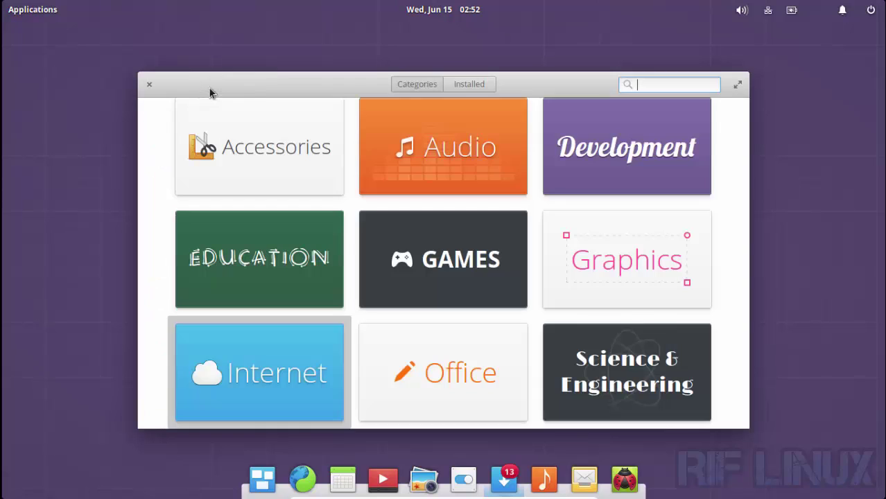
- Browse the applications in the Office and the Science & Engineering categories, returning to the category overview
left_click(455, 366)
scroll(505, 267, "down", 10)
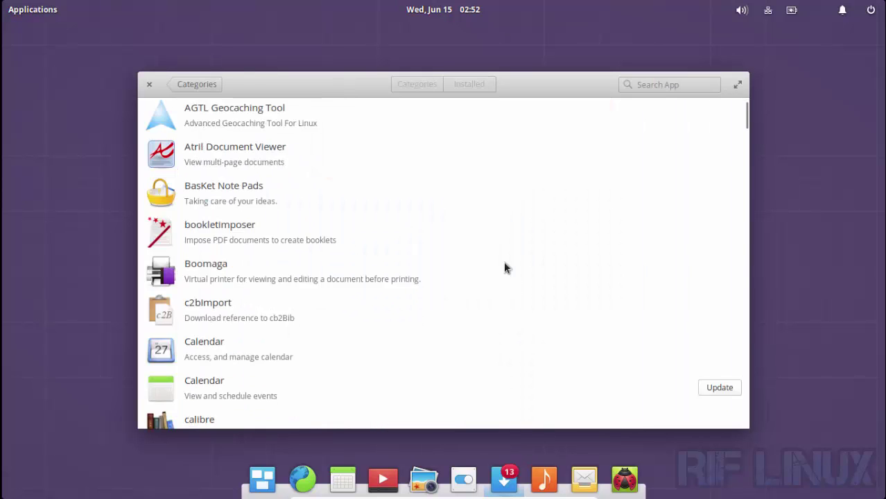
scroll(505, 268, "down", 15)
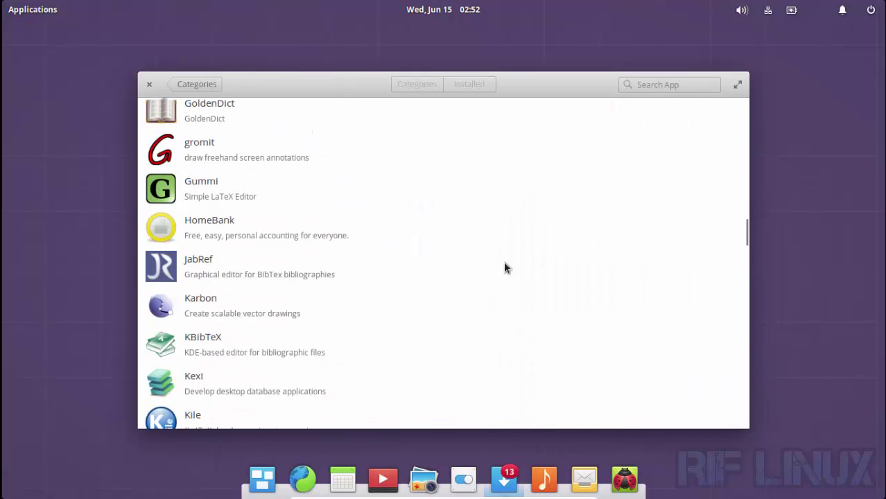
left_click(217, 87)
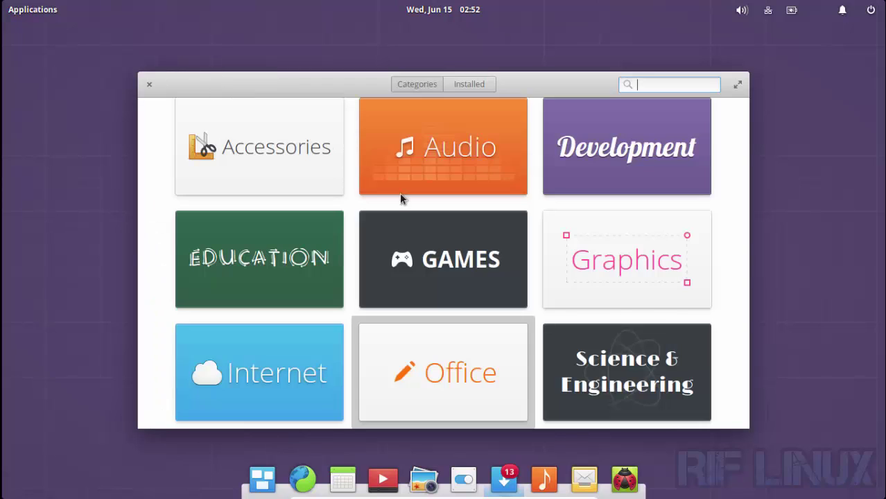
left_click(608, 365)
scroll(603, 317, "down", 10)
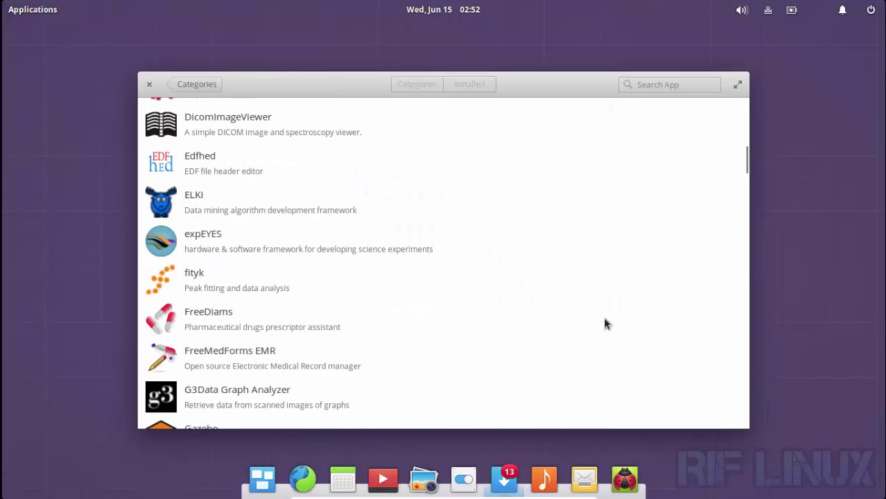
left_click(203, 84)
- View the remaining categories and search AppCenter for "vlc"
scroll(524, 241, "down", 3)
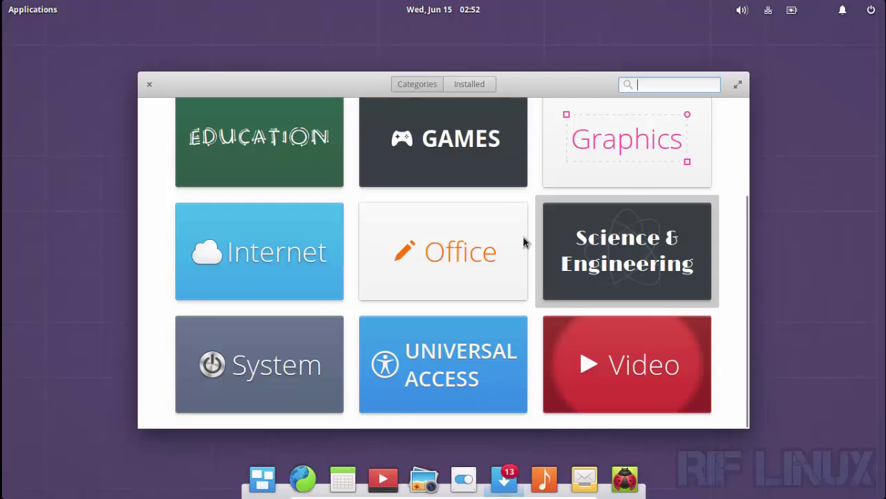
scroll(524, 240, "up", 3)
type("vlc")
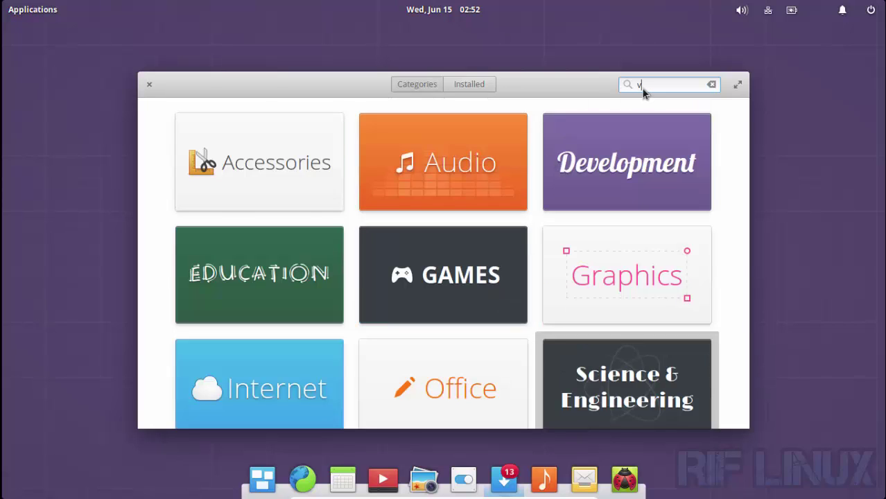